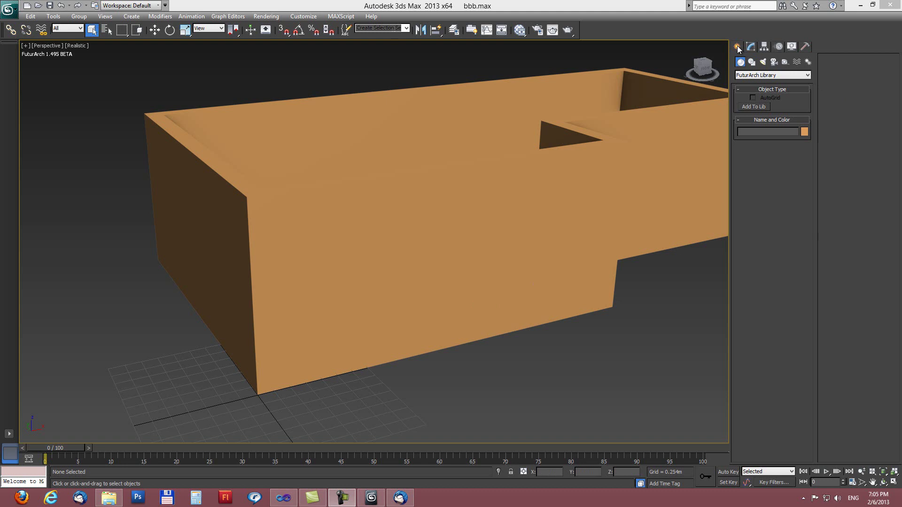
Switch the Create panel to FuturArch ArchViz and start the WinDoor tool with win_fix_1.s3d
left_click(738, 50)
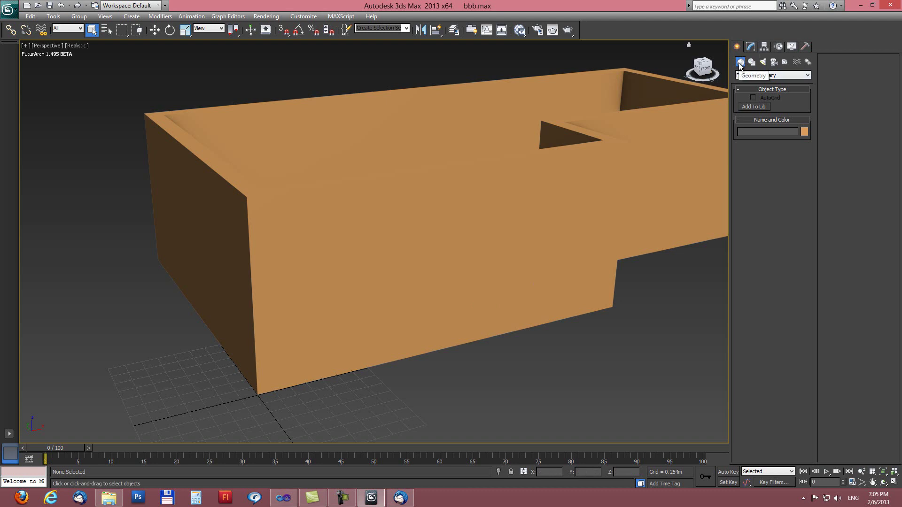
left_click(759, 75)
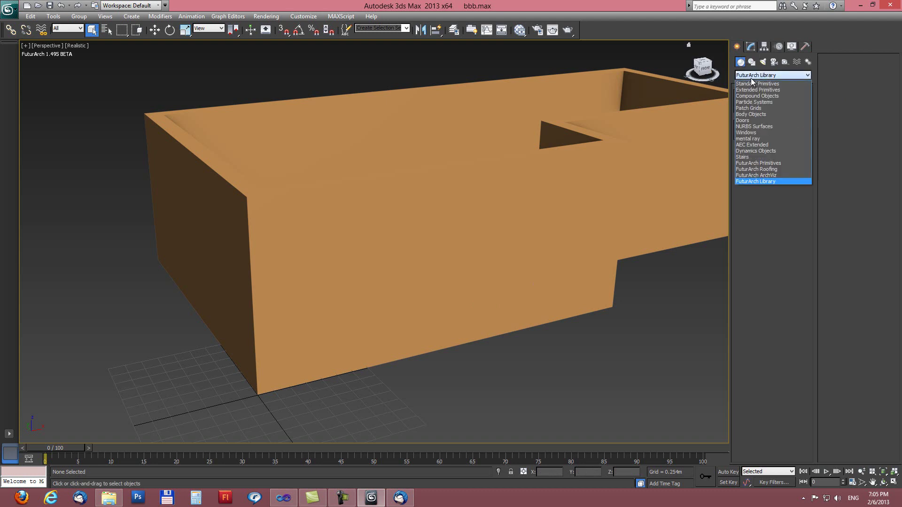
left_click(756, 176)
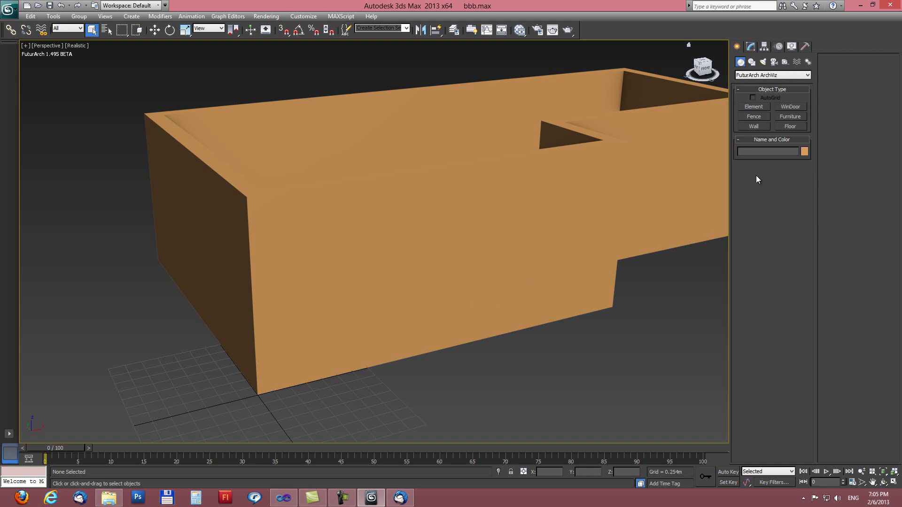
left_click(788, 109)
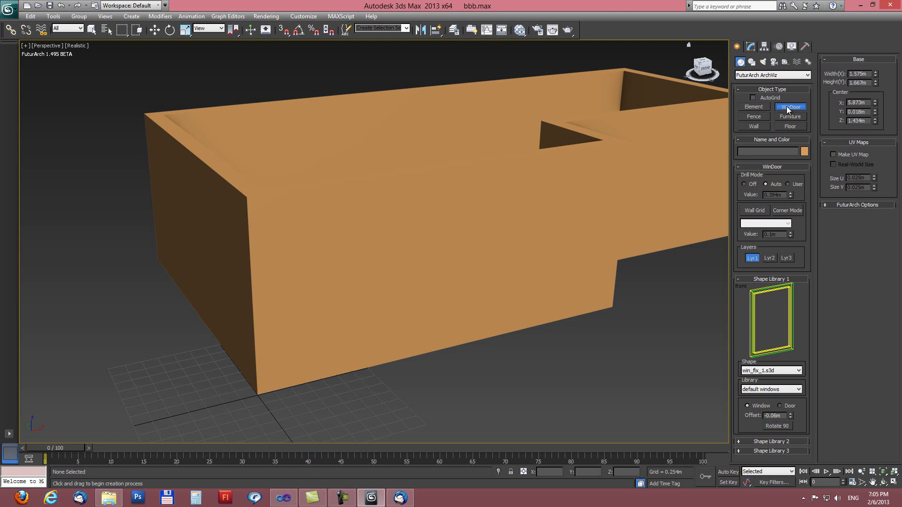
Enable AutoGrid for WinDoor placement and zoom the Perspective view onto the building
left_click(753, 98)
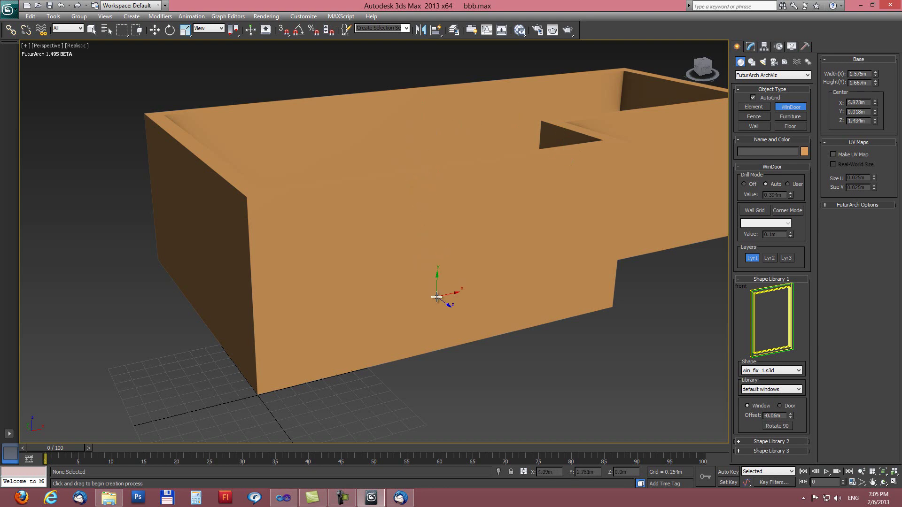
scroll(427, 245, "up", 3)
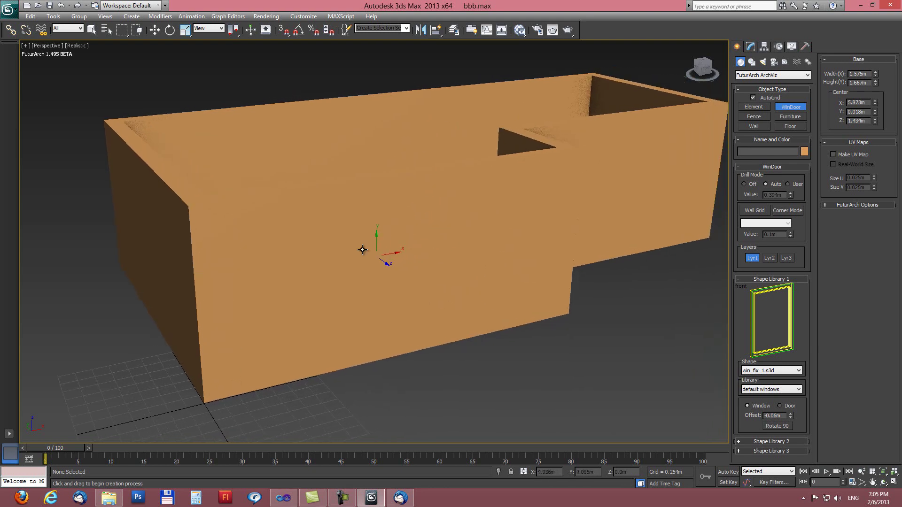
scroll(360, 227, "down", 3)
scroll(362, 197, "up", 3)
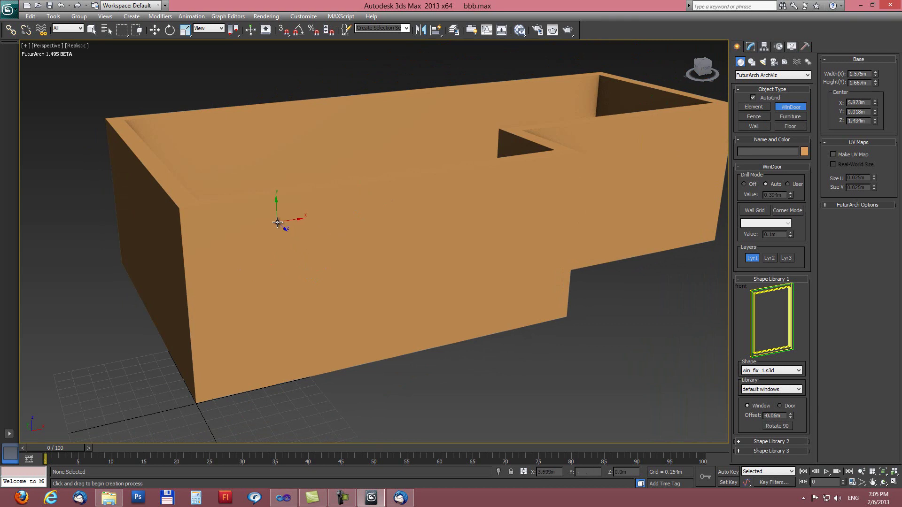
Draw WinDoor001 on the front wall and resize it to about 1.434 × 2.728 m
left_click_drag(272, 224, 350, 308)
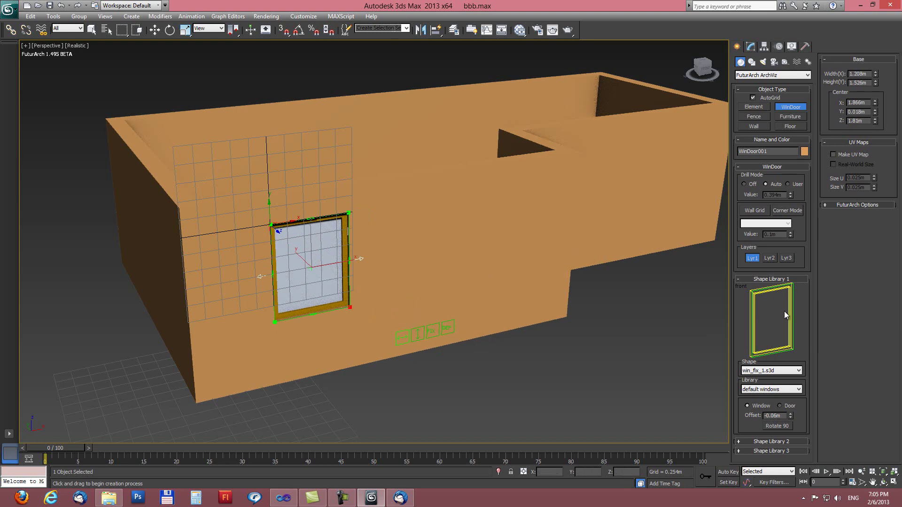
left_click_drag(347, 213, 355, 215)
middle_click_drag(294, 253, 387, 261, "alt")
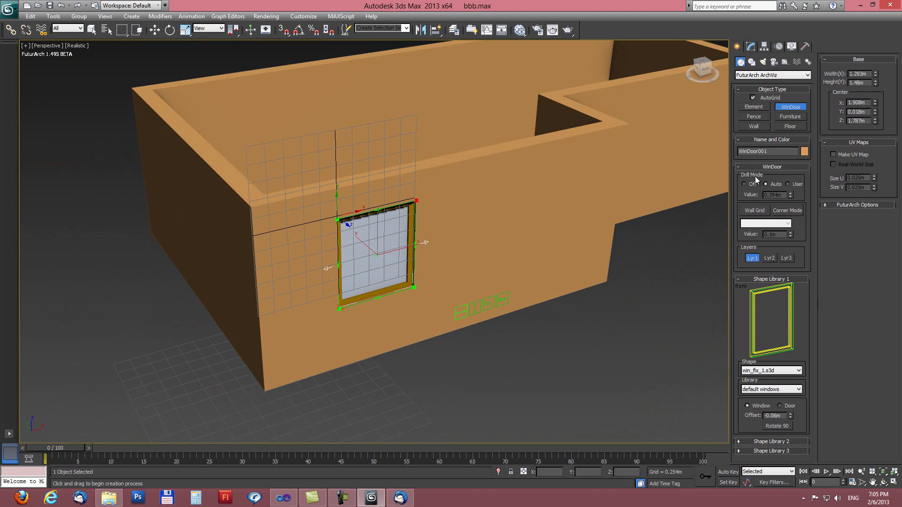
left_click_drag(377, 210, 375, 161)
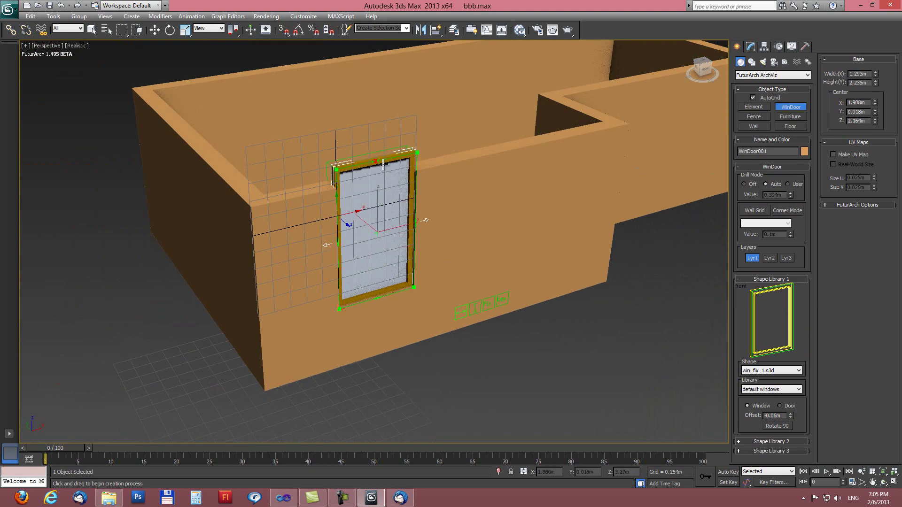
middle_click_drag(428, 215, 413, 169, "alt")
left_click_drag(414, 156, 424, 117)
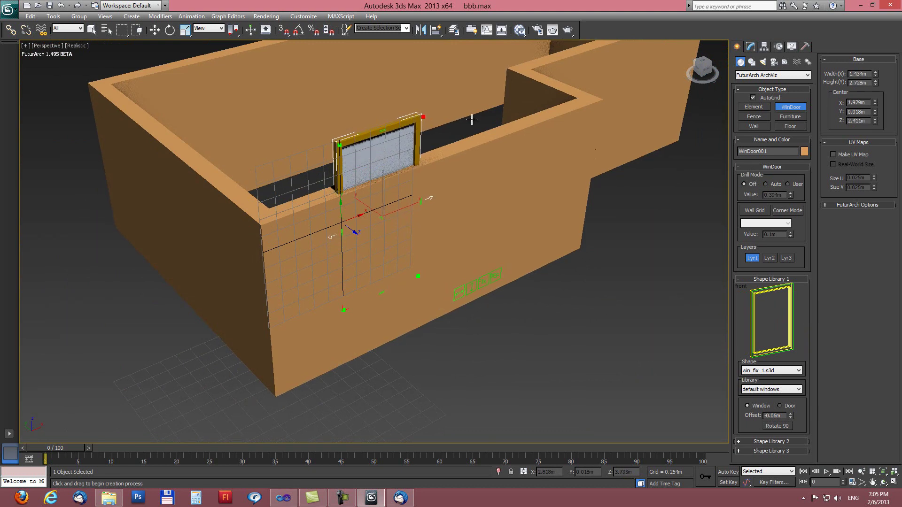
Set WinDoor001's Drill Mode to Auto and orbit to check the cut opening
left_click(766, 184)
middle_click_drag(341, 201, 404, 139, "alt")
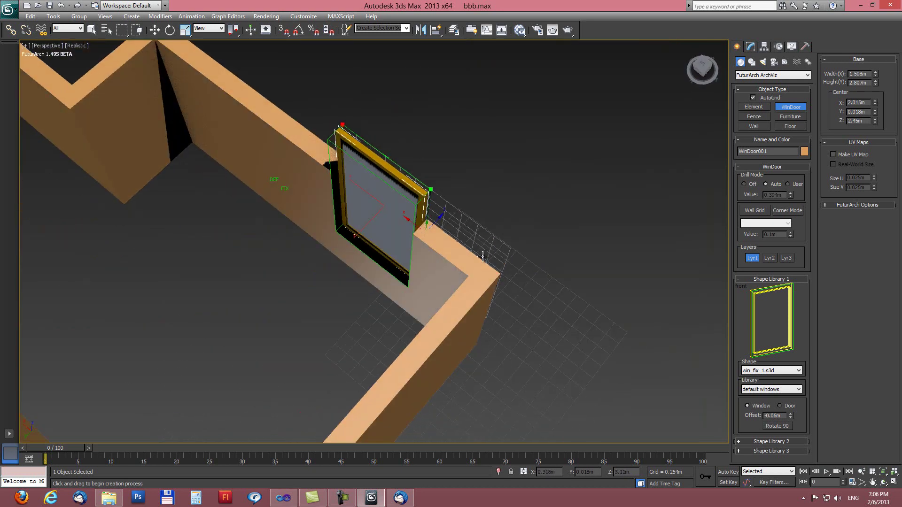
middle_click_drag(483, 255, 338, 245, "alt")
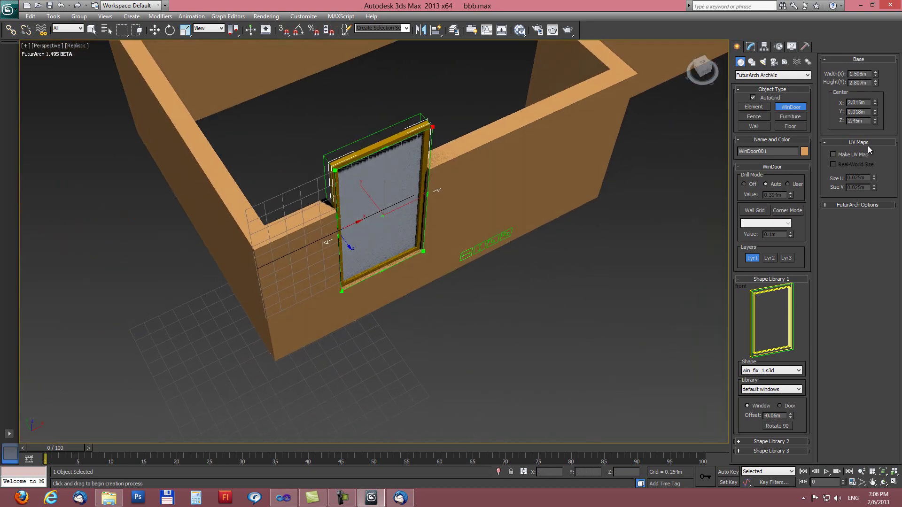
Switch Drill Mode to User and raise the Drill Value to 0.442 m
left_click(788, 184)
middle_click_drag(303, 248, 380, 260, "alt")
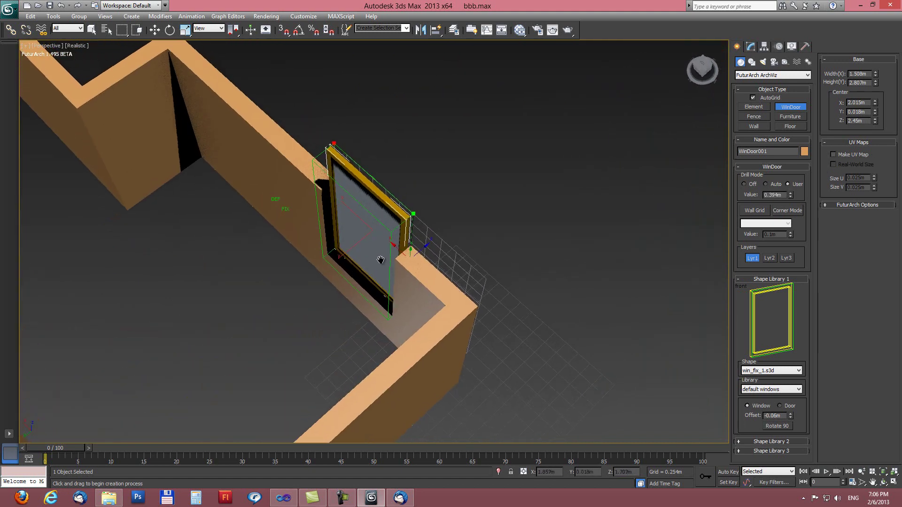
left_click(790, 197)
left_click_drag(862, 202, 835, 91)
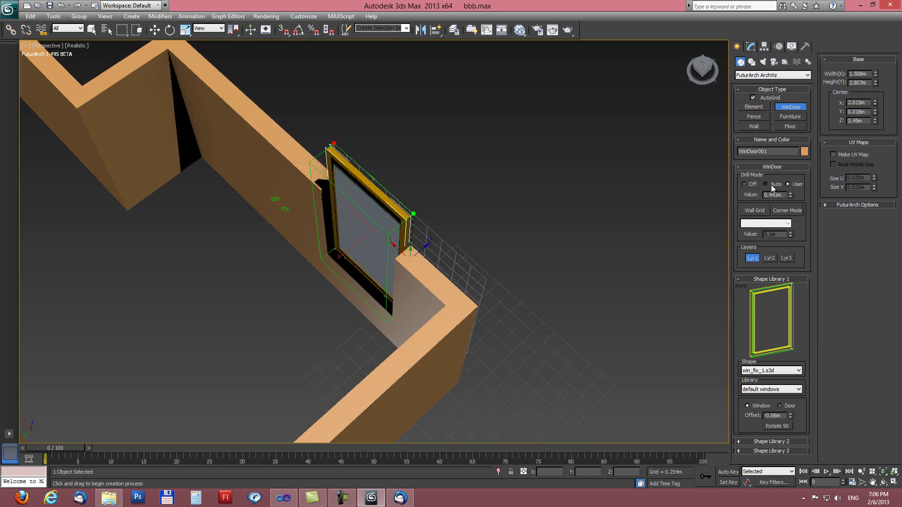
middle_click_drag(523, 279, 325, 291, "alt")
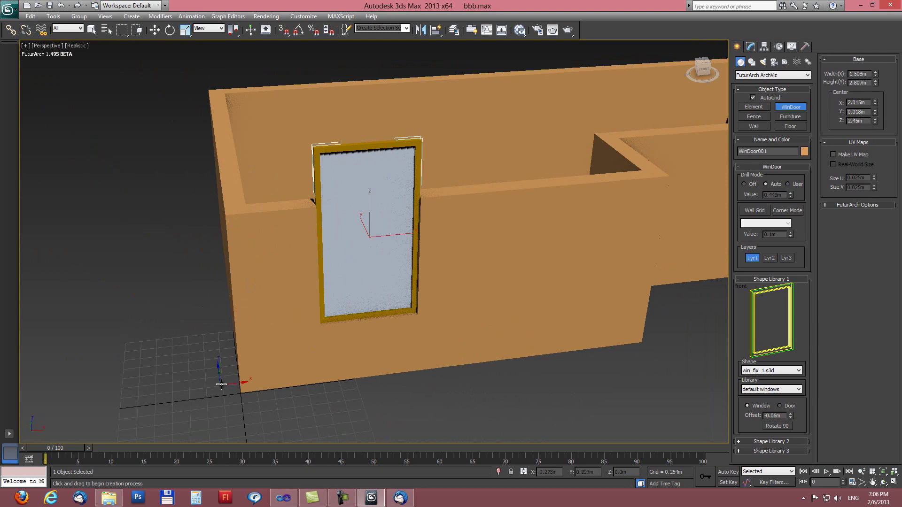
Enable Wall Grid and redraw the window near the front wall's left end at 1.7 × 1.9 m
right_click(218, 379)
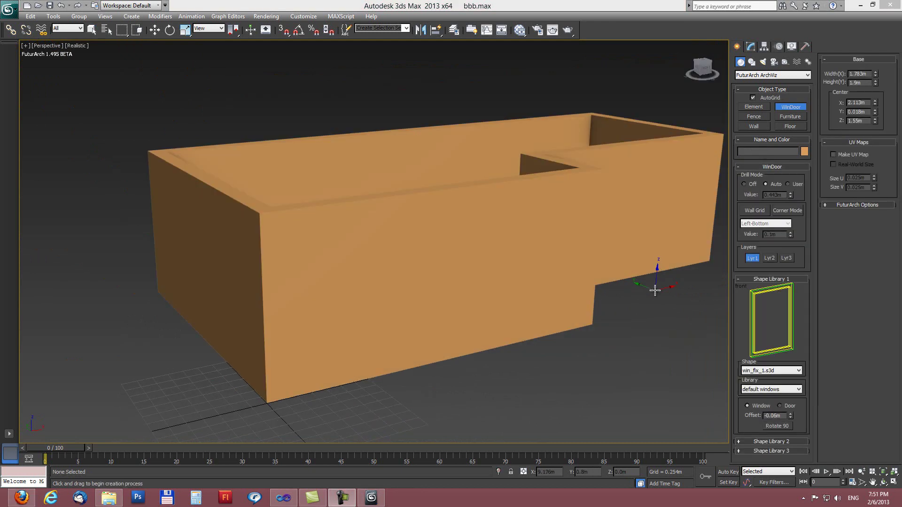
left_click(754, 211)
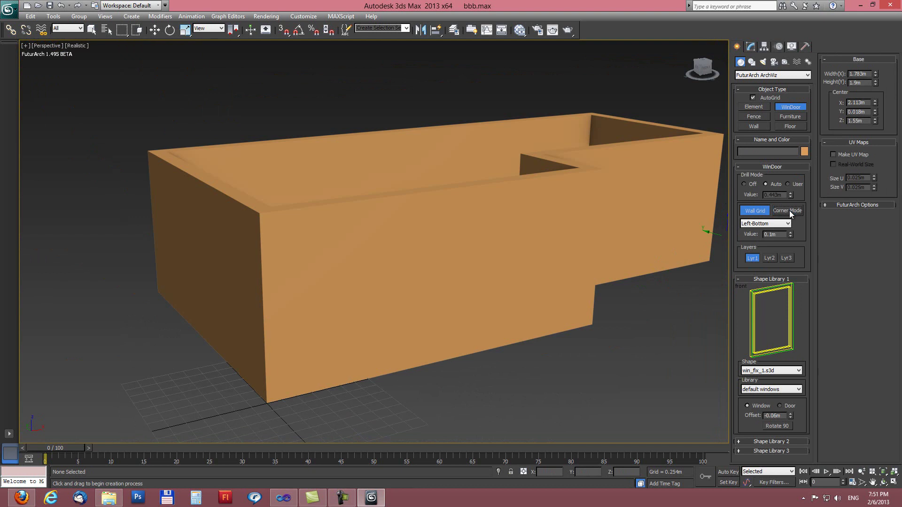
mouse_move(348, 277)
middle_mouse_down("alt")
mouse_move(348, 302)
mouse_move(347, 263)
mouse_move(350, 270)
middle_mouse_up("alt")
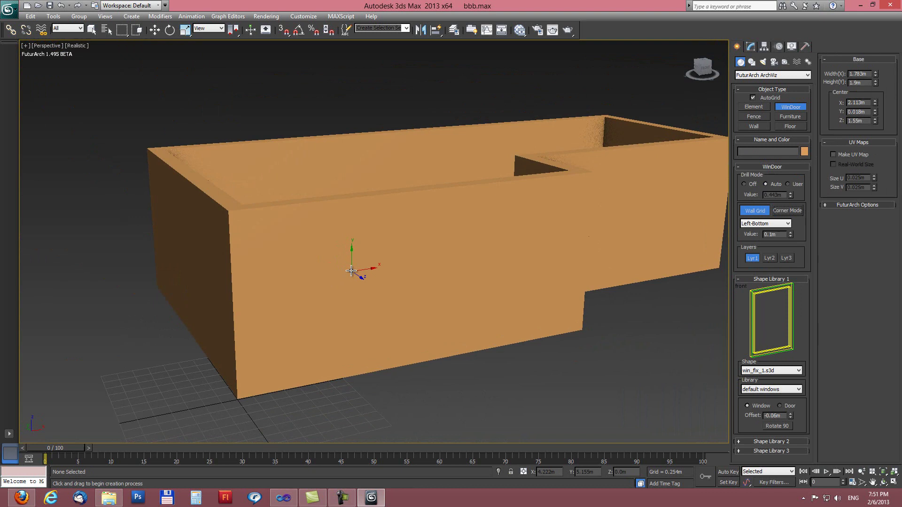
left_click_drag(292, 236, 366, 322)
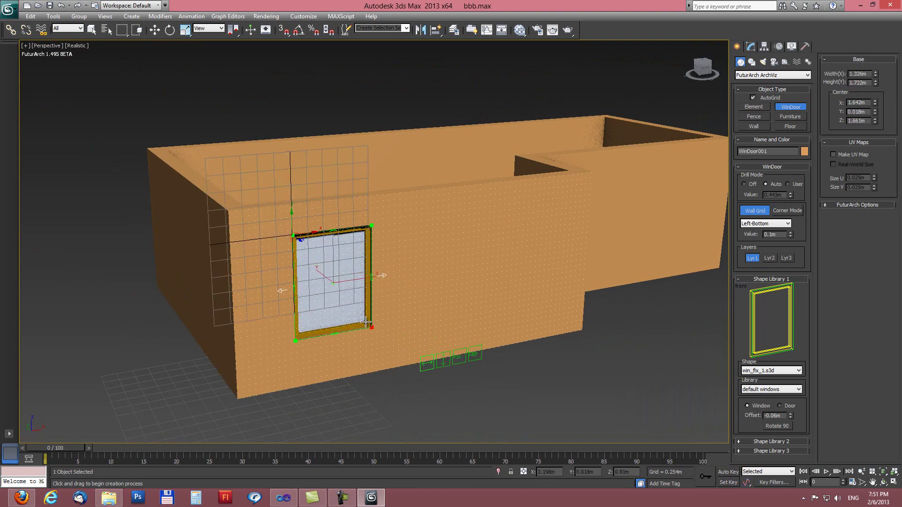
mouse_move(359, 272)
middle_mouse_down("alt")
mouse_move(377, 276)
mouse_move(360, 270)
middle_mouse_up("alt")
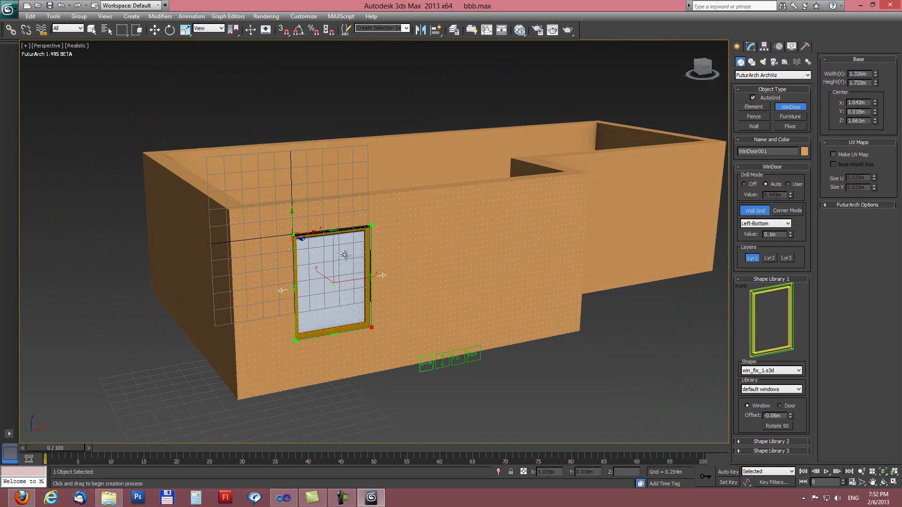
left_click_drag(294, 233, 269, 225)
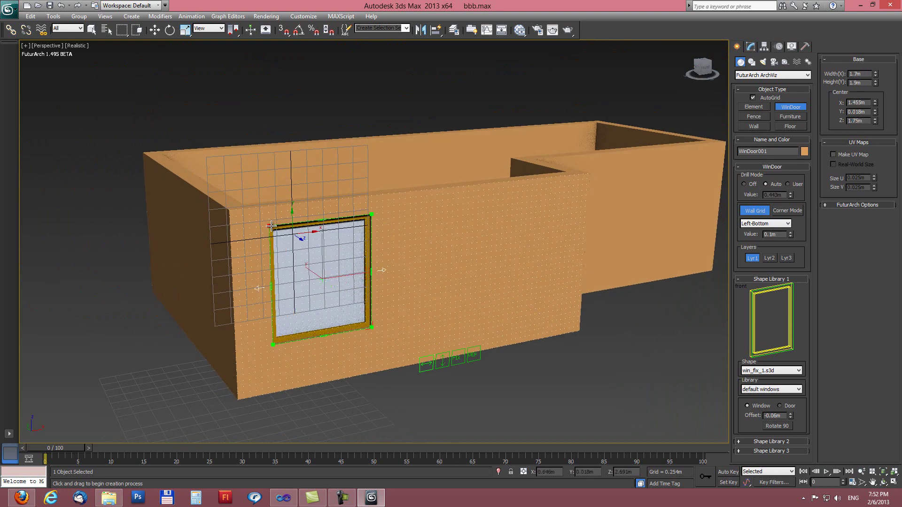
Keep Left-Bottom as the wall grid origin and set grid spacing to 0.2 m
left_click(753, 224)
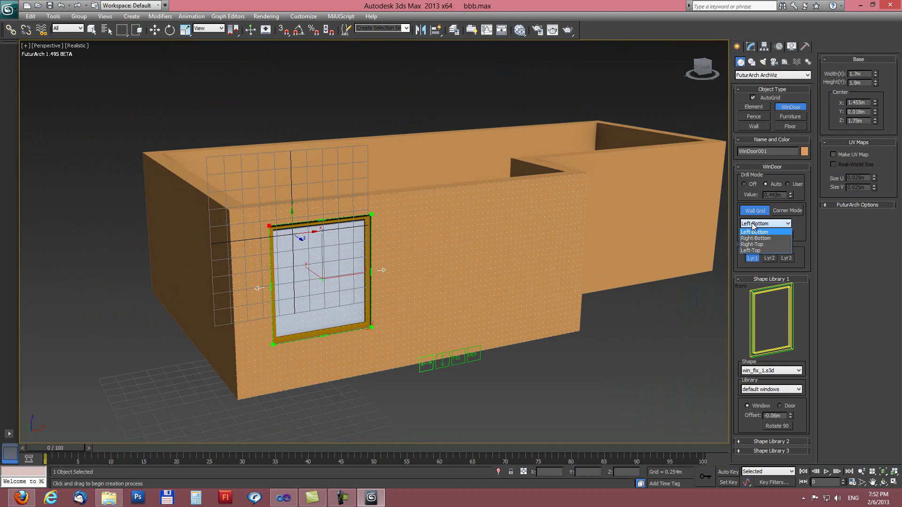
left_click(754, 226)
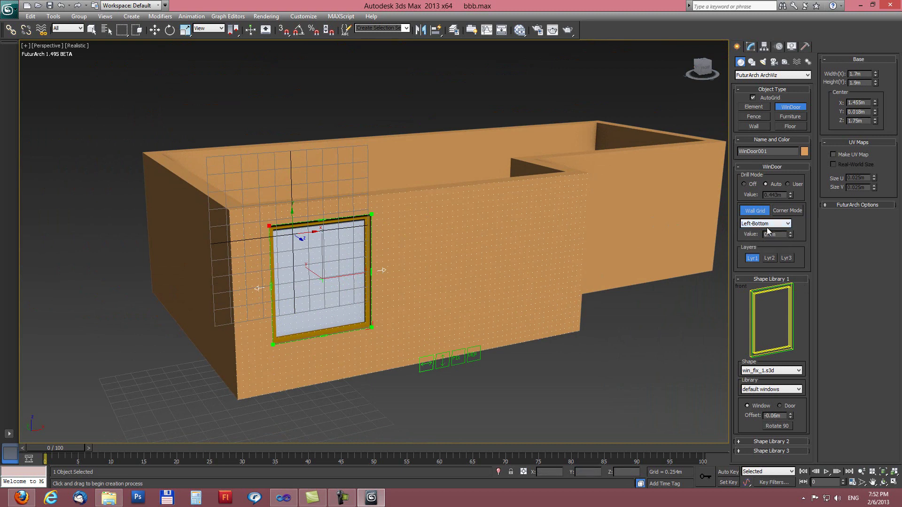
type("0.2")
key("Return")
Reshape the window into a narrow opening 1.0 m wide by 2.4 m tall
left_click_drag(375, 327, 388, 348)
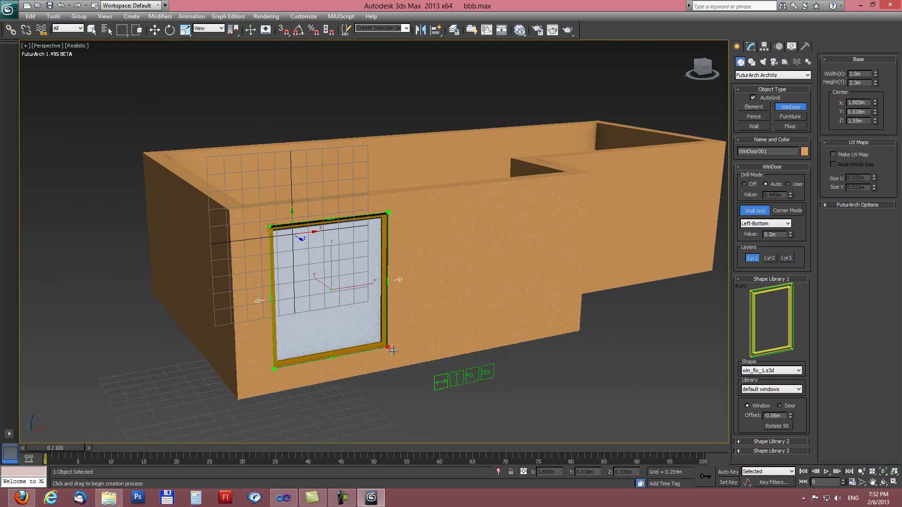
mouse_move(274, 300)
left_mouse_down()
mouse_move(322, 299)
mouse_move(283, 301)
left_mouse_up()
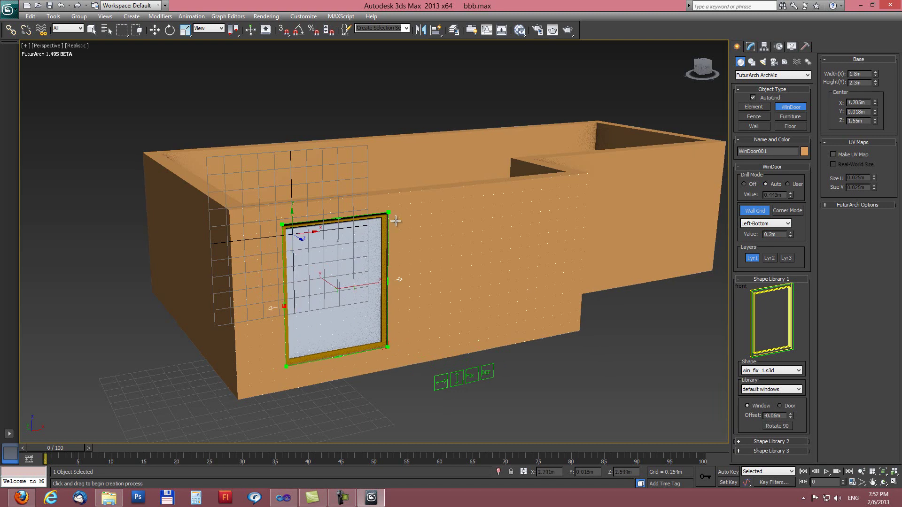
left_click_drag(388, 213, 332, 214)
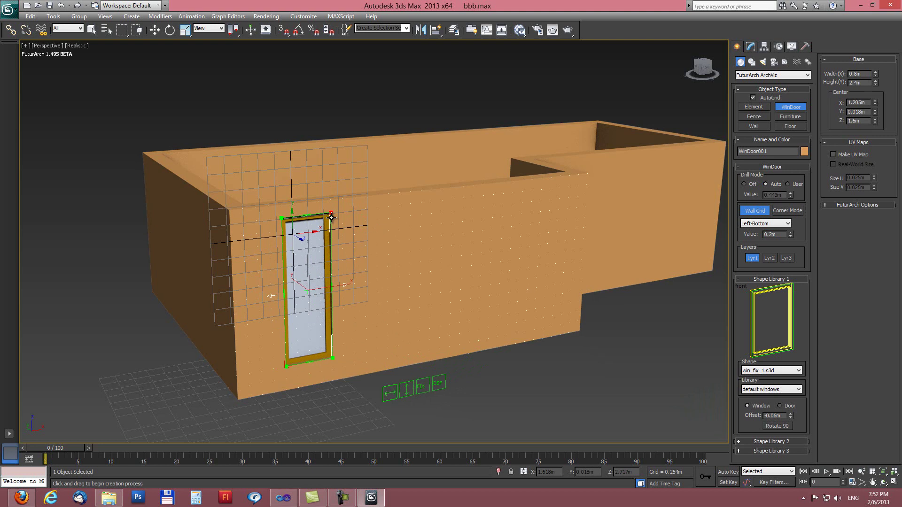
left_click_drag(332, 215, 342, 212)
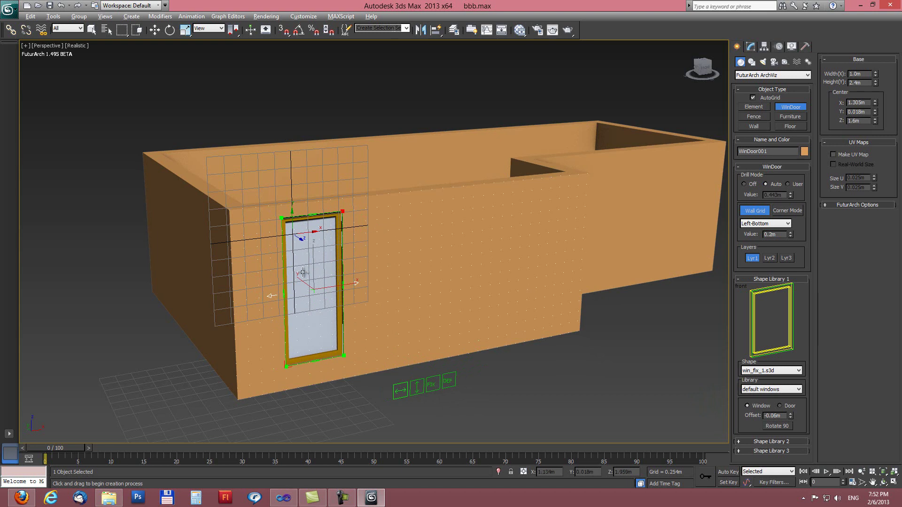
middle_click_drag(281, 212, 303, 288, "alt")
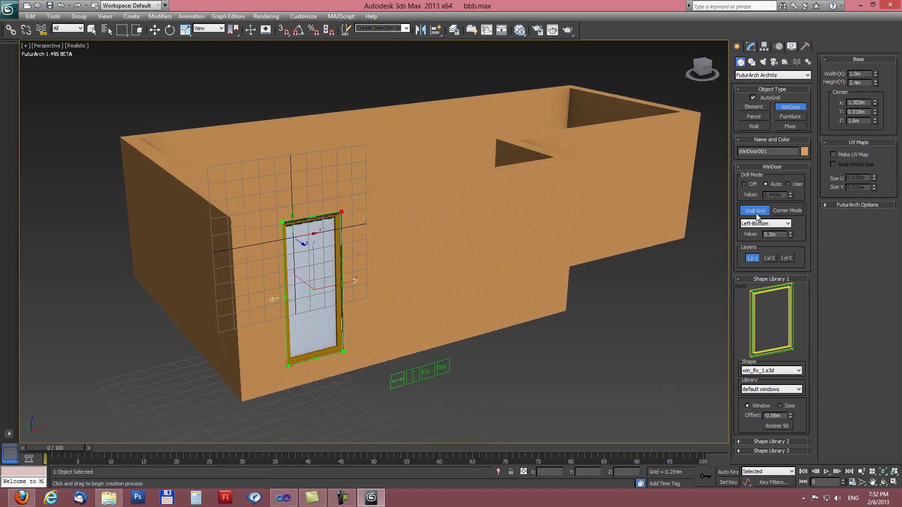
Enable Corner Mode, widen WinDoor001 leftward to 1.8 m, and set its Offset to -0.102 m
left_click(784, 212)
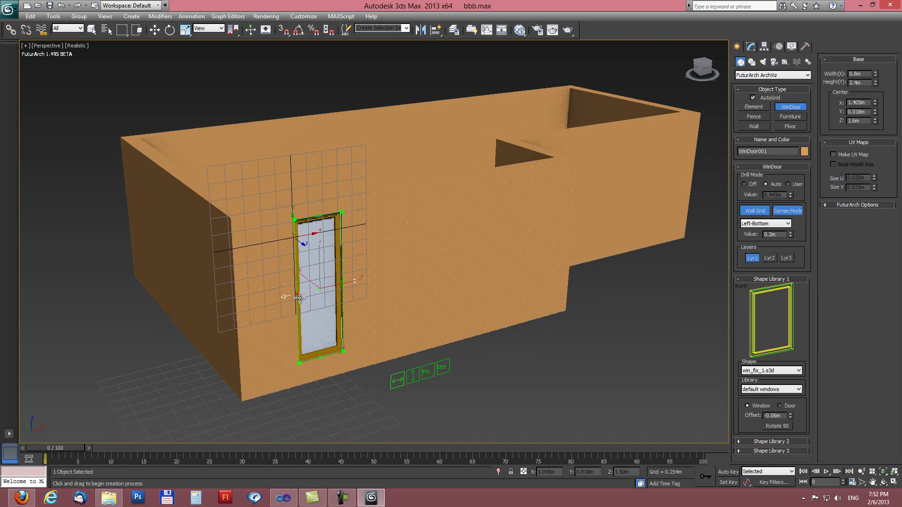
left_click_drag(282, 298, 237, 303)
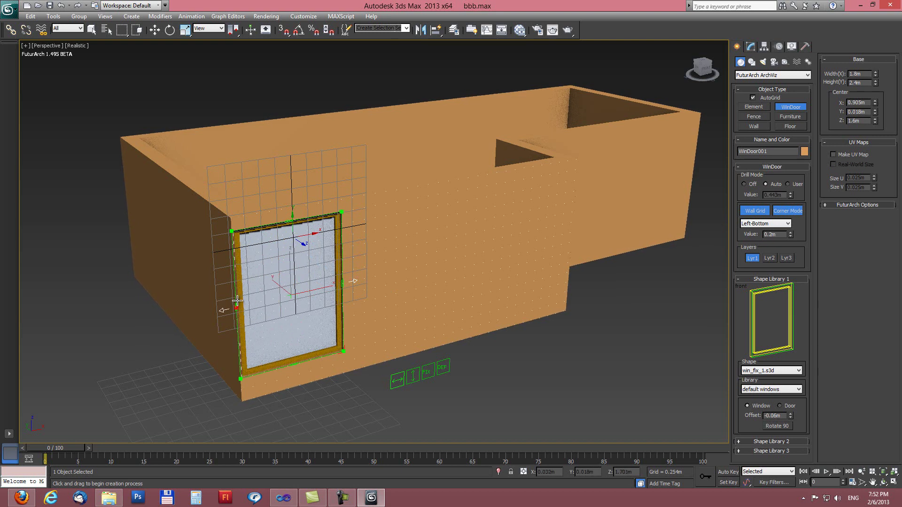
key("alt+w")
middle_click_drag(168, 183, 154, 205)
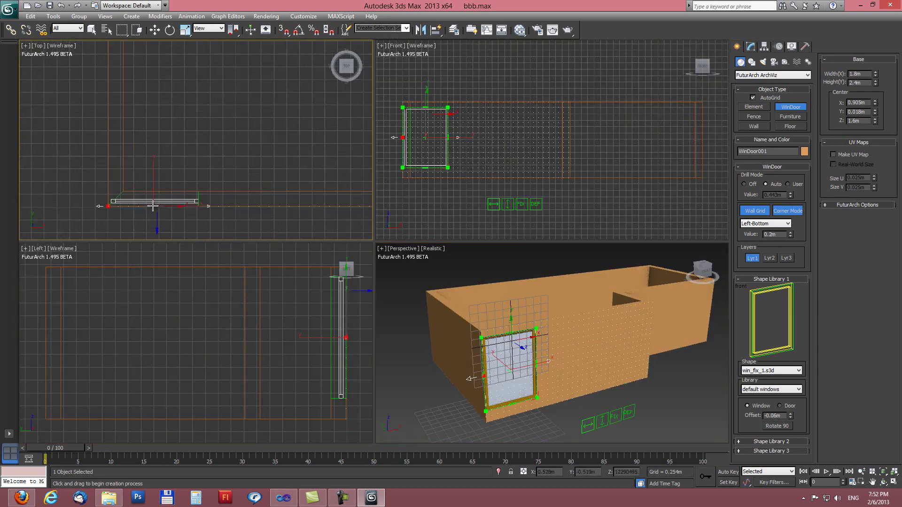
scroll(135, 214, "up", 4)
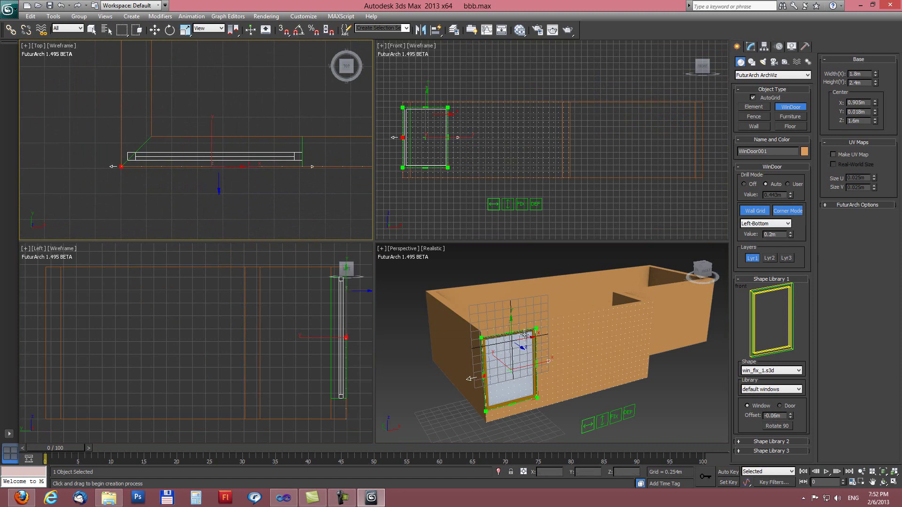
middle_click_drag(512, 345, 535, 346, "alt")
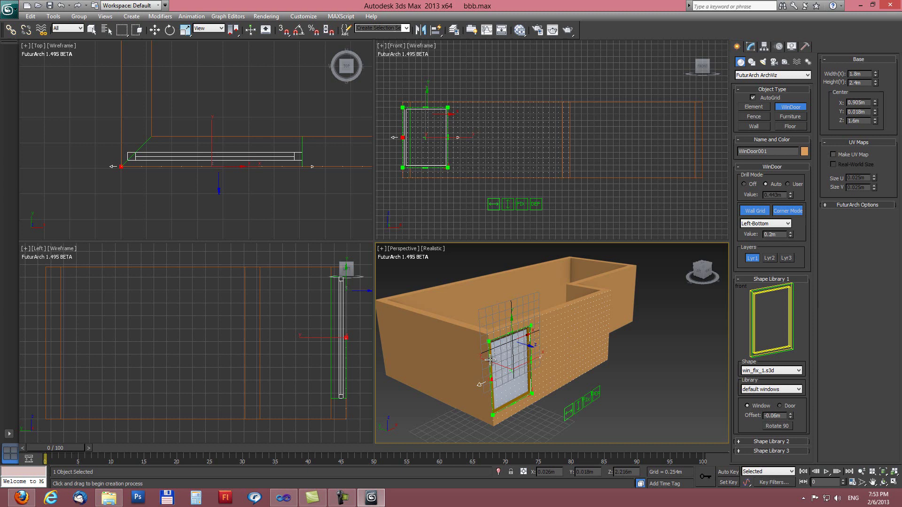
mouse_move(145, 169)
middle_mouse_down()
mouse_move(161, 171)
mouse_move(145, 165)
middle_mouse_up()
scroll(161, 171, "up", 2)
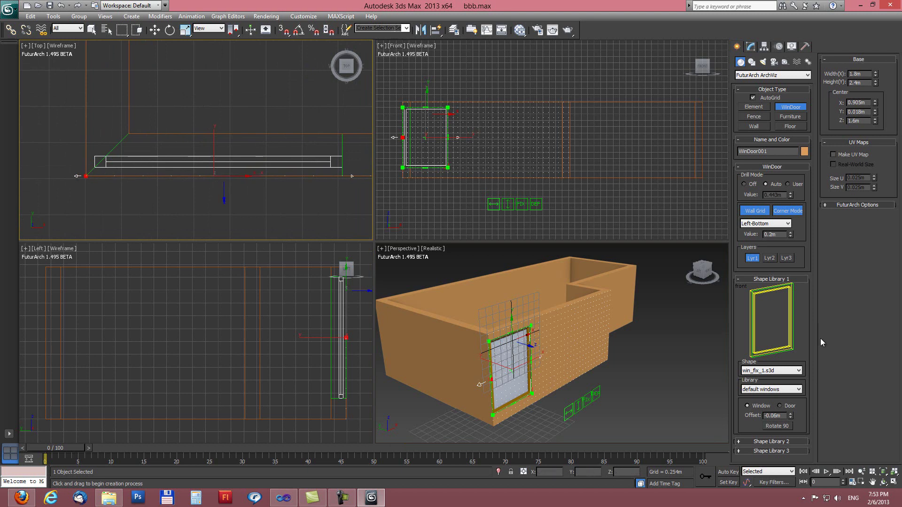
mouse_move(791, 417)
left_mouse_down()
mouse_move(790, 302)
mouse_move(820, 224)
mouse_move(794, 155)
mouse_move(750, 88)
mouse_move(845, 70)
mouse_move(848, 61)
mouse_move(790, 415)
left_mouse_up()
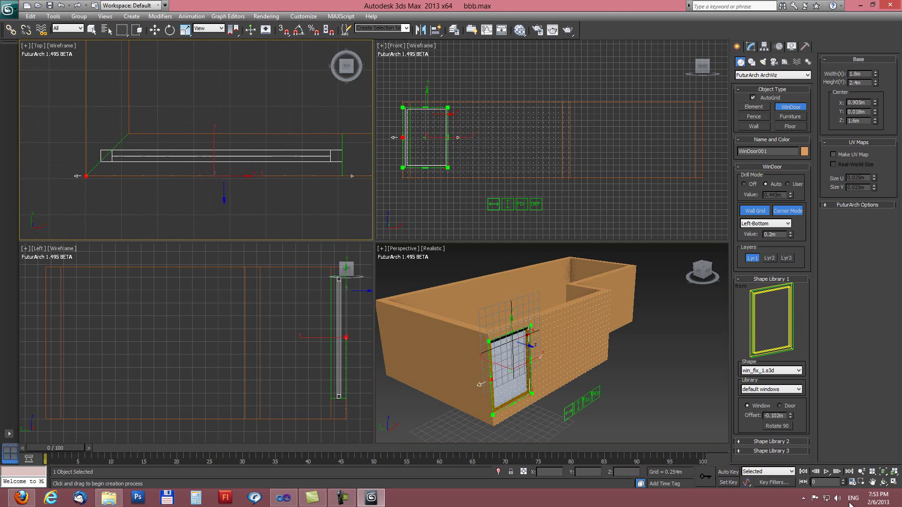
Draw WinDoor002 across the building corner at 2.4 m height, cutting into both walls
right_click(576, 334)
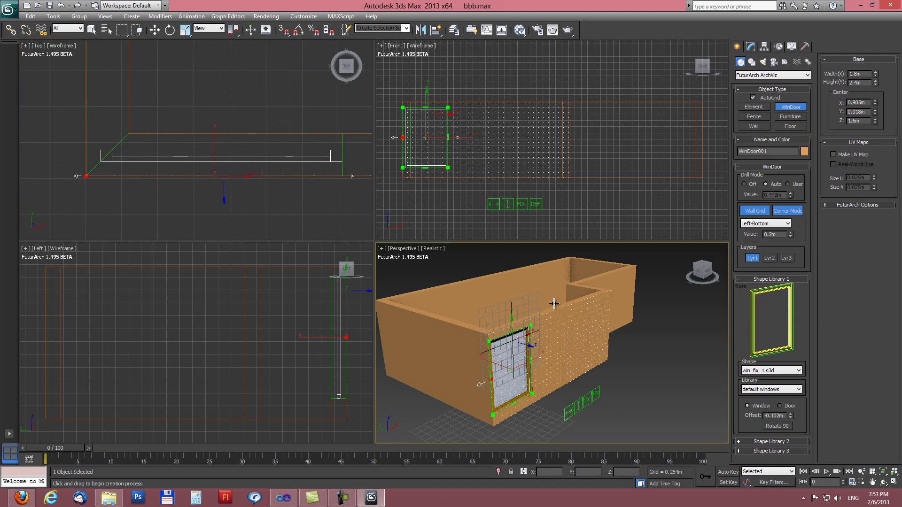
left_click_drag(438, 347, 490, 412)
key("alt+w")
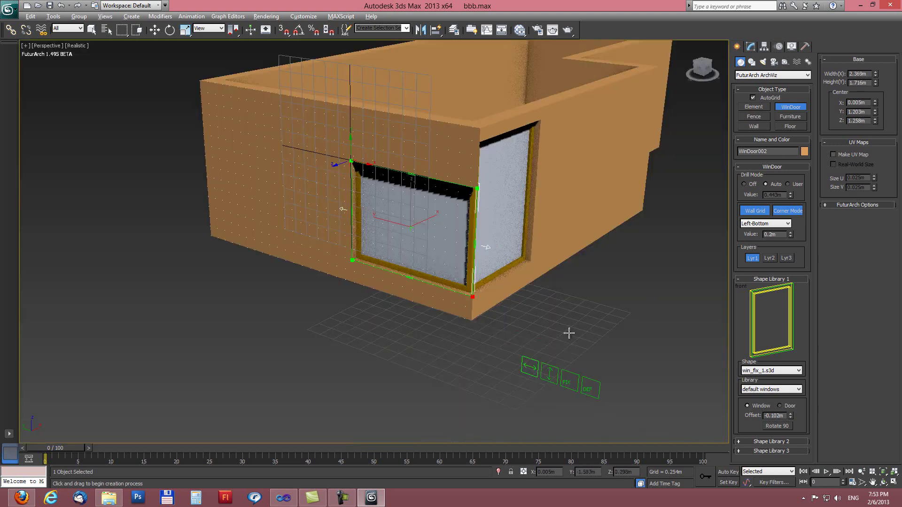
middle_click_drag(569, 328, 421, 288, "alt")
left_click_drag(420, 287, 420, 254)
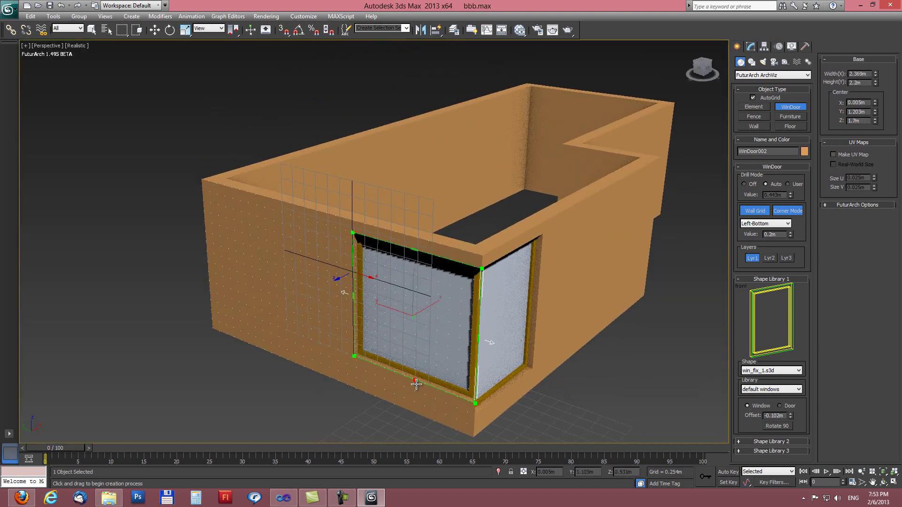
left_click(466, 353)
middle_click_drag(467, 348, 503, 362, "alt")
scroll(464, 334, "up", 3)
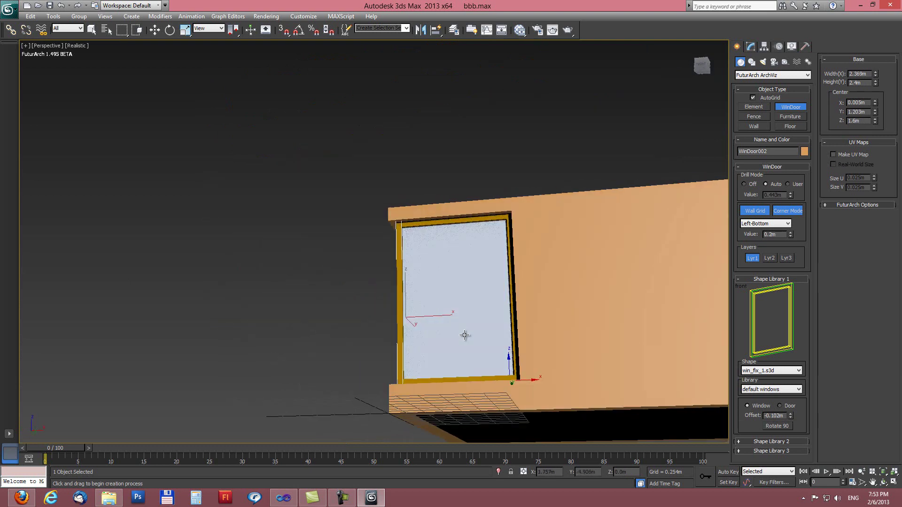
middle_click_drag(463, 334, 460, 376, "alt")
scroll(418, 316, "down", 3)
scroll(402, 395, "down", 5)
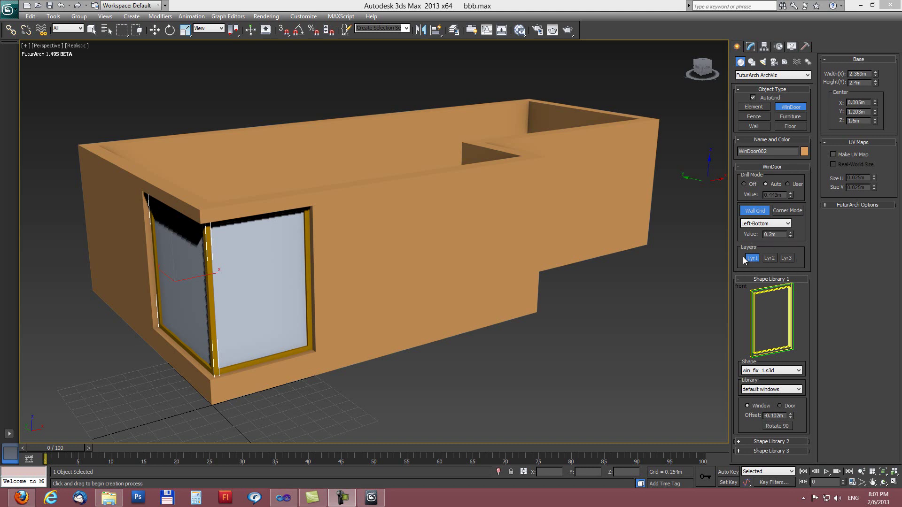
left_click(771, 259)
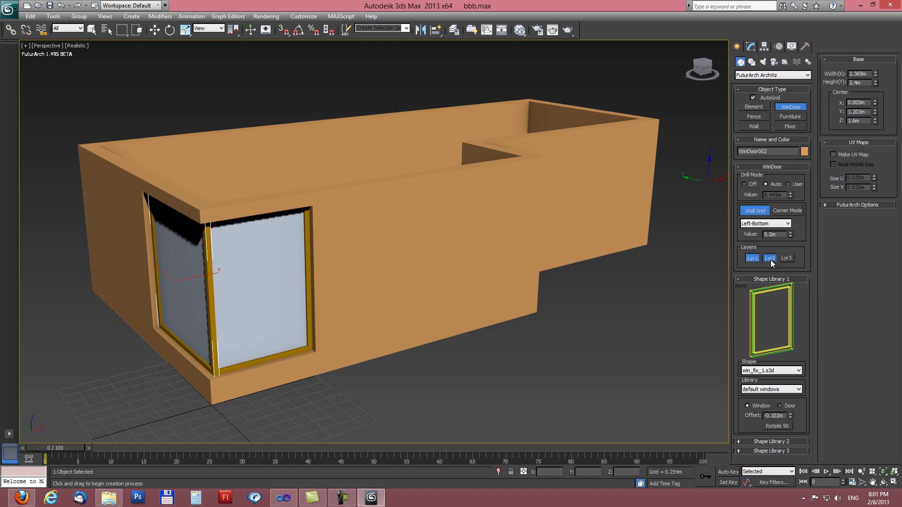
left_click(788, 260)
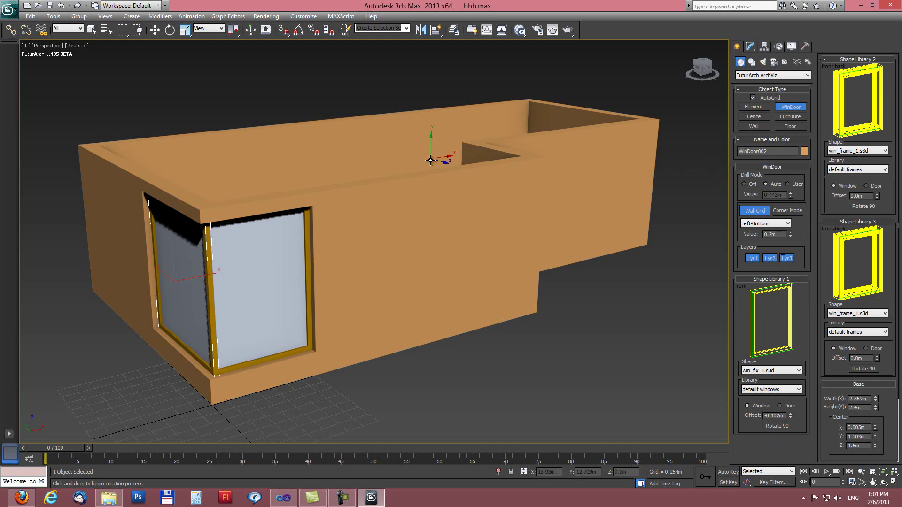
left_click(786, 259)
left_click(770, 259)
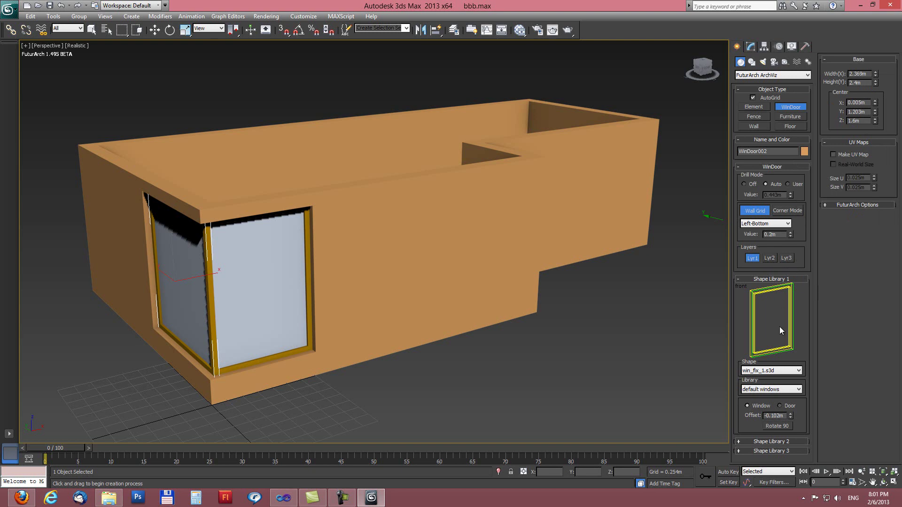
Set the opening type to Door and draw WinDoor003 on the long wall
left_click(780, 406)
left_click_drag(393, 207, 454, 343)
middle_click_drag(465, 324, 484, 303, "alt")
Revert it to a Window from the default windows library and shorten it to 1.367 m tall
left_click(751, 405)
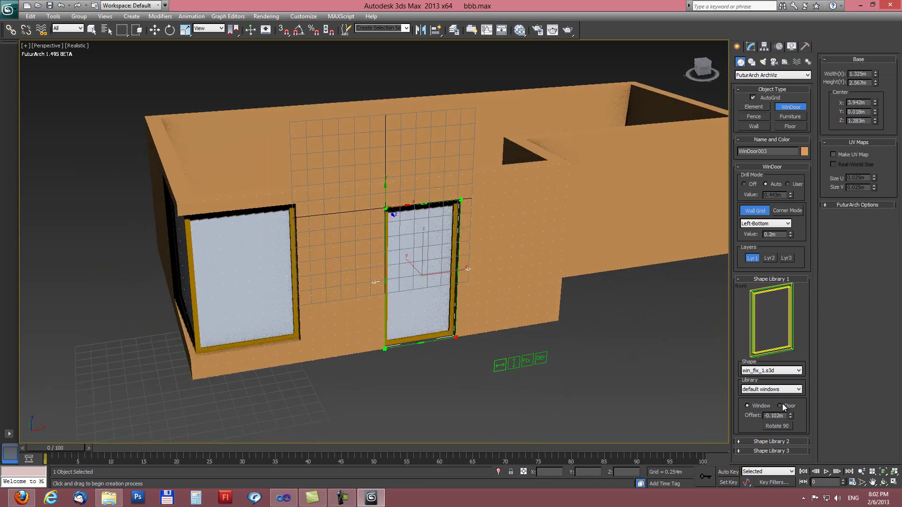
left_click(782, 406)
left_click(748, 406)
left_click(753, 389)
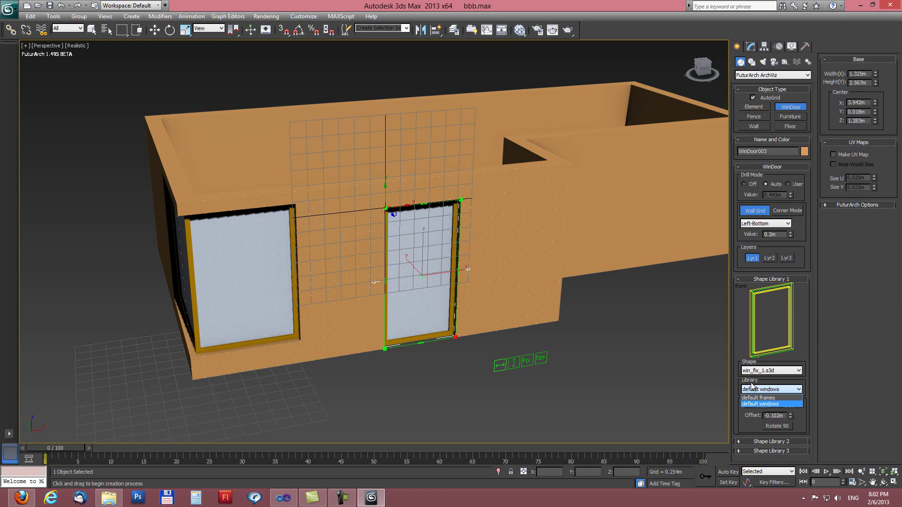
left_click(750, 390)
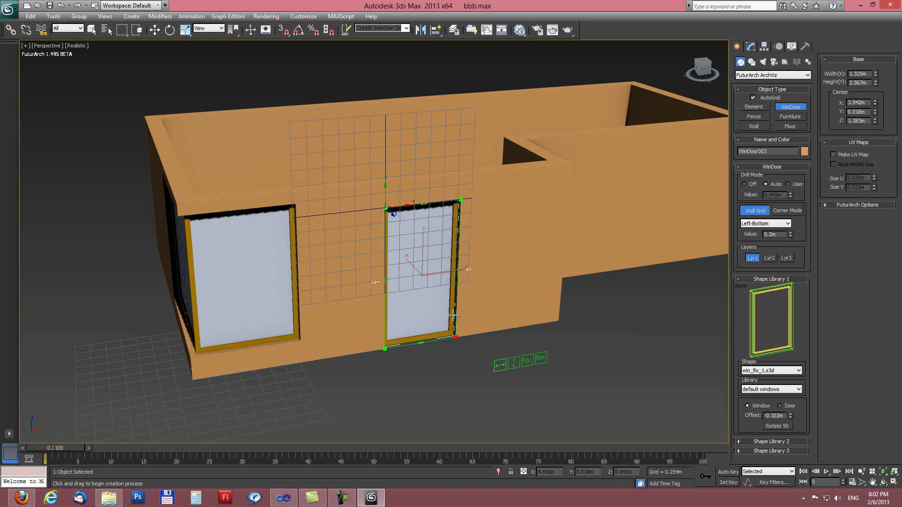
left_click_drag(425, 342, 431, 282)
middle_click_drag(431, 283, 422, 277, "alt")
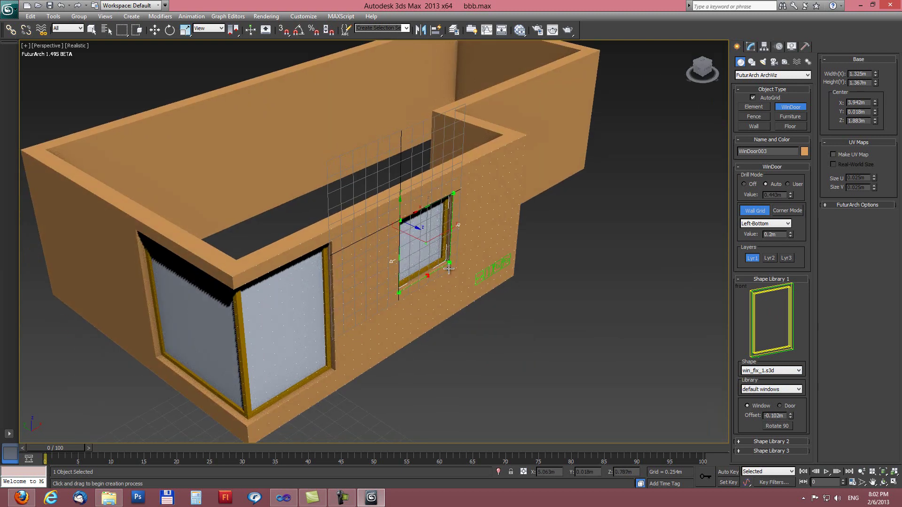
Set WinDoor003's Offset to -0.092 m and open the Shape Library 1 library list
key("alt+w")
middle_click_drag(507, 325, 573, 325)
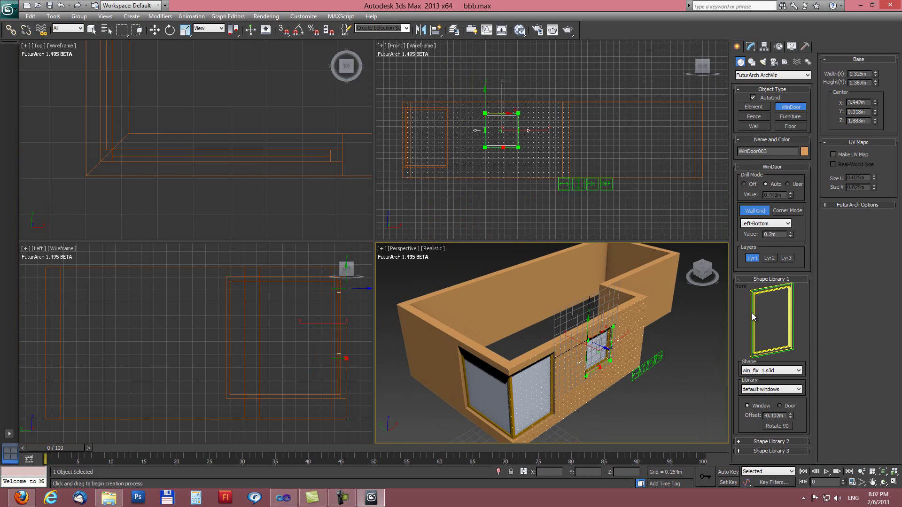
scroll(236, 198, "down", 4)
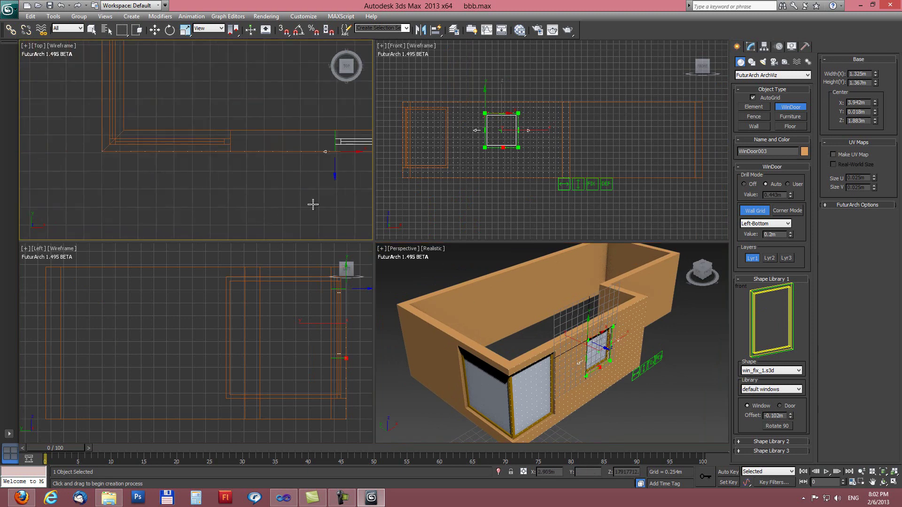
middle_click_drag(346, 199, 165, 169)
scroll(171, 183, "up", 4)
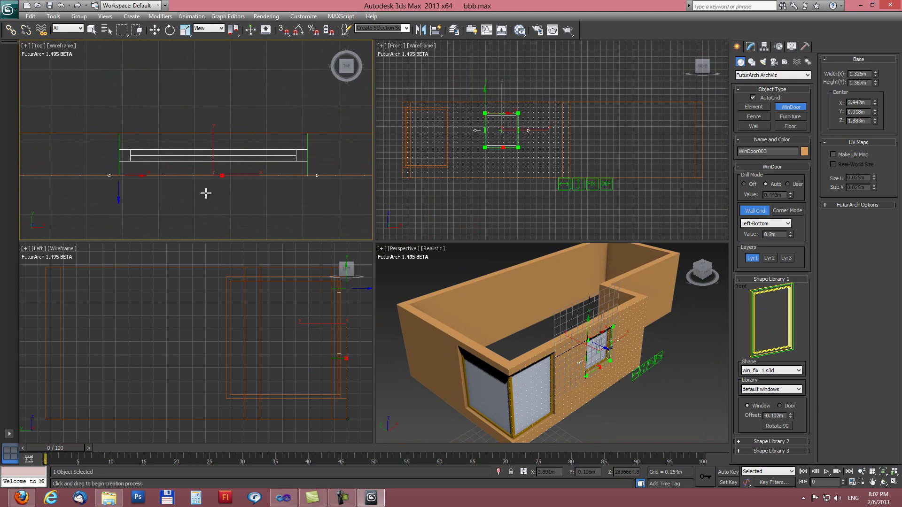
middle_click_drag(205, 193, 221, 175)
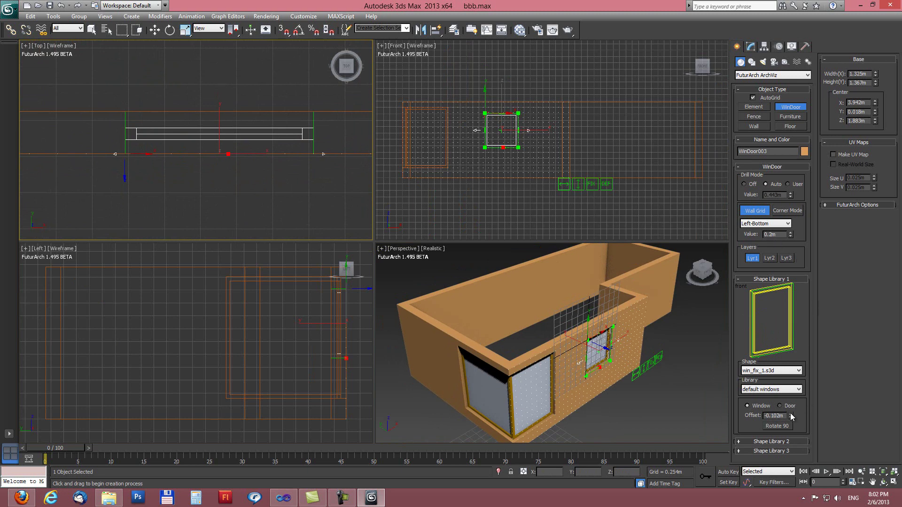
left_click_drag(793, 416, 844, 406)
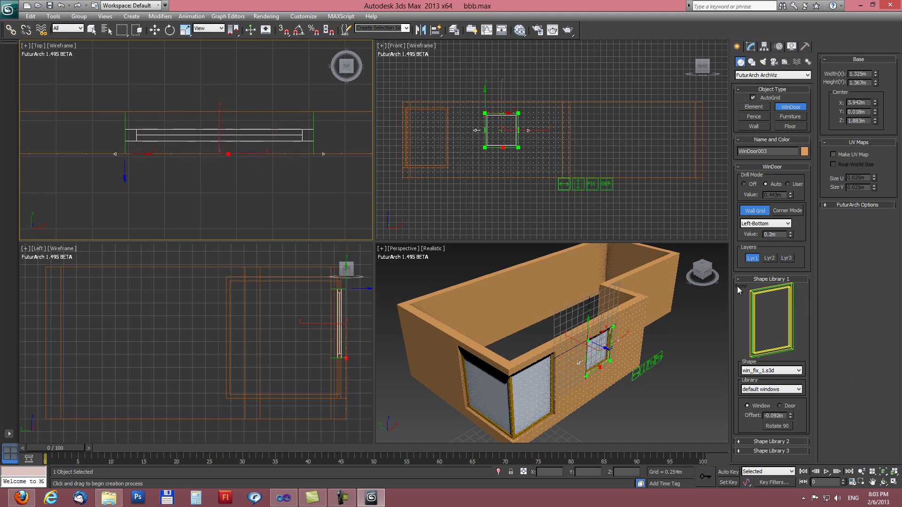
left_click(760, 390)
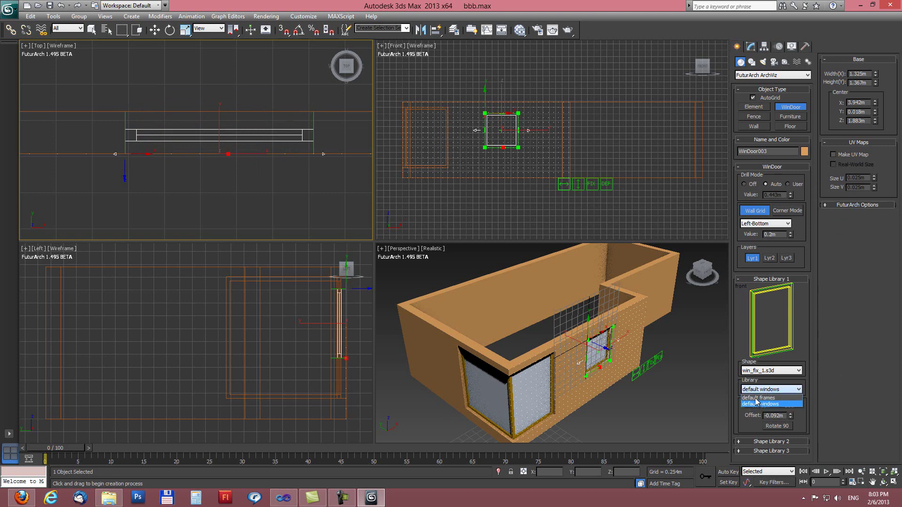
Switch the window to the default frames library and set its wall offset to about -0.099m
left_click(756, 398)
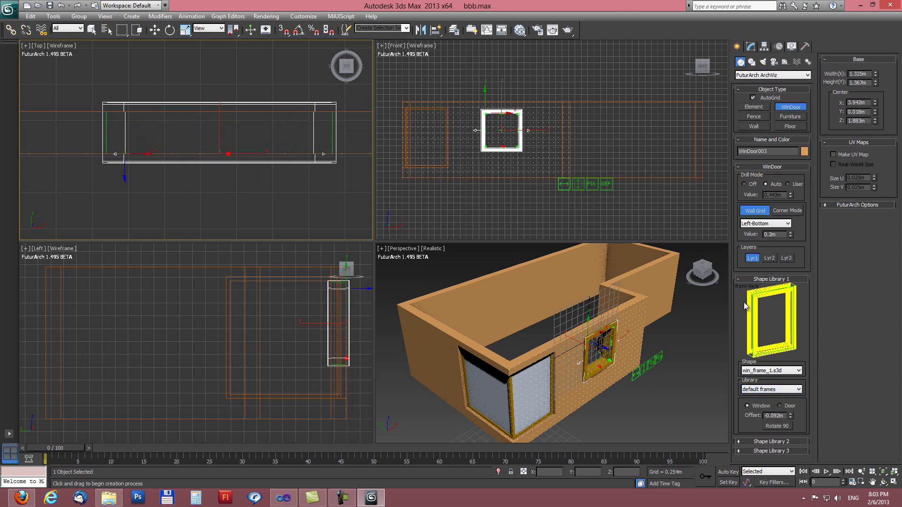
middle_click_drag(245, 138, 221, 148)
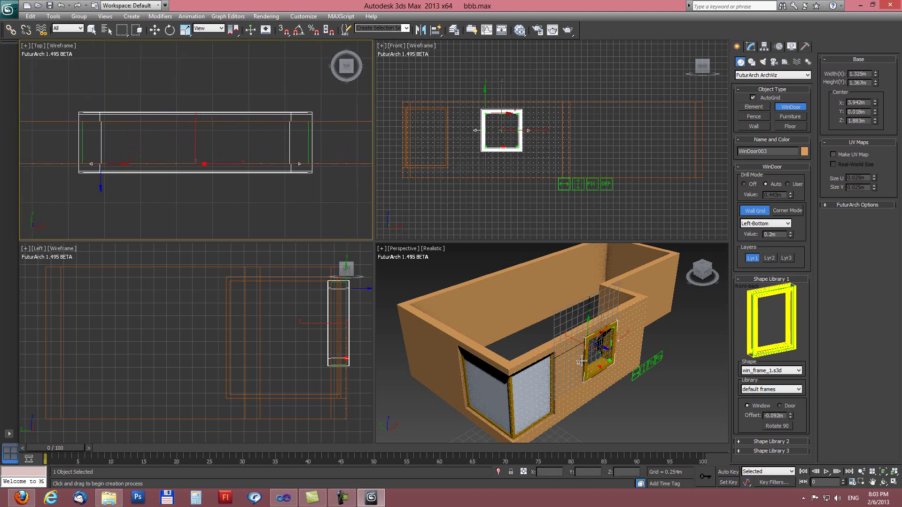
middle_click_drag(527, 347, 560, 356, "alt")
scroll(560, 356, "up", 5)
middle_click_drag(636, 358, 548, 322, "alt")
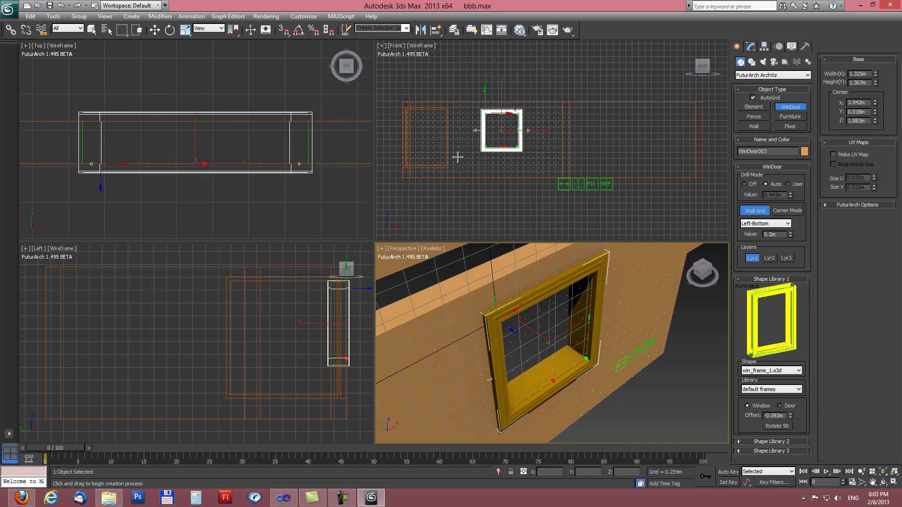
left_click_drag(788, 415, 791, 422)
left_click_drag(796, 494, 789, 420)
middle_click_drag(520, 332, 577, 312, "alt")
scroll(577, 313, "down", 3)
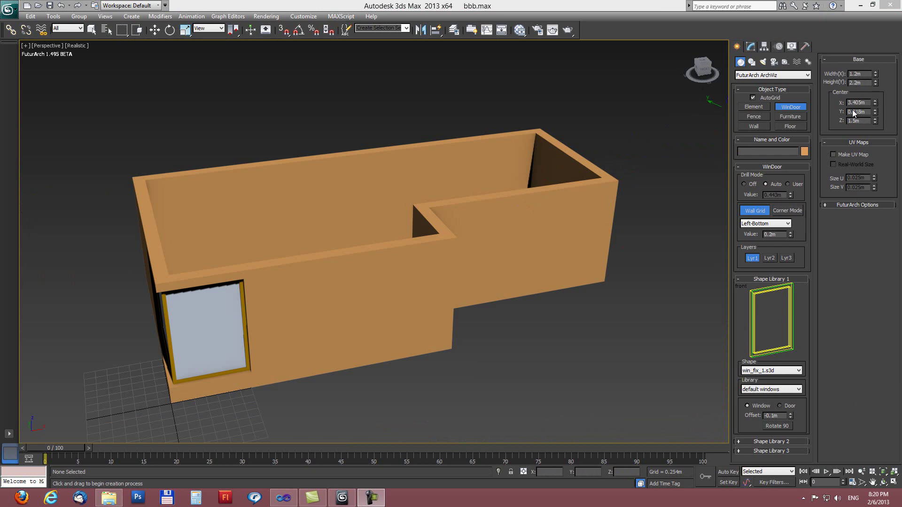
Draw a new window on the front wall, try several sizes, then reset it to default
left_click_drag(305, 279, 368, 356)
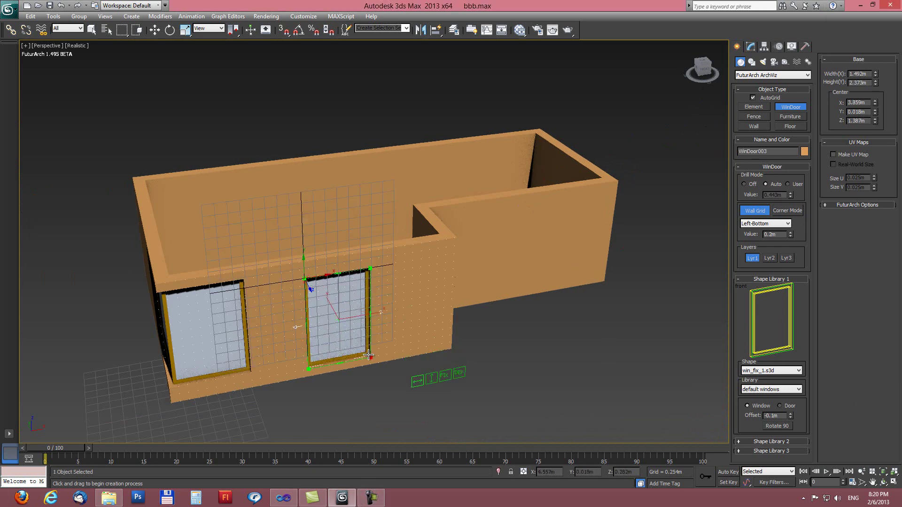
mouse_move(371, 269)
left_mouse_down()
mouse_move(343, 312)
mouse_move(371, 268)
left_mouse_up()
left_click_drag(875, 76, 900, 252)
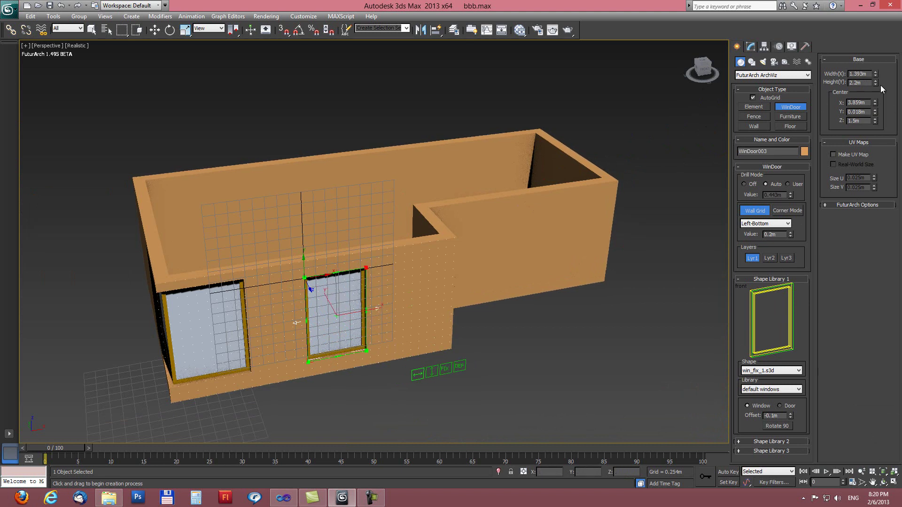
left_click_drag(876, 84, 876, 91)
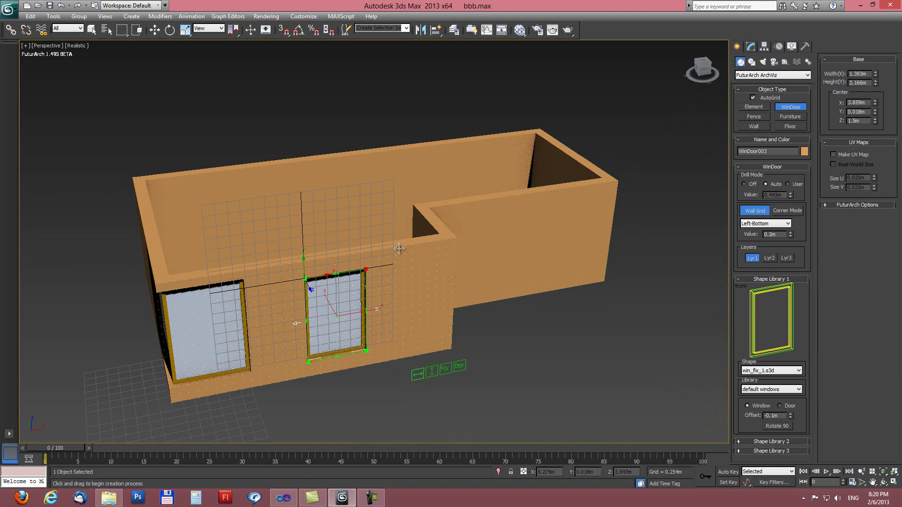
left_click_drag(366, 271, 361, 270)
middle_click_drag(390, 363, 360, 352)
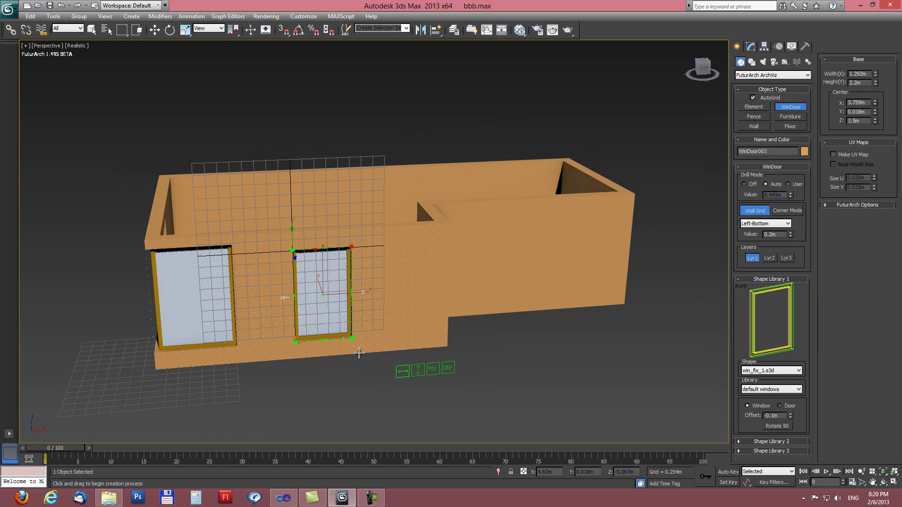
left_click_drag(351, 338, 376, 335)
left_click(456, 369)
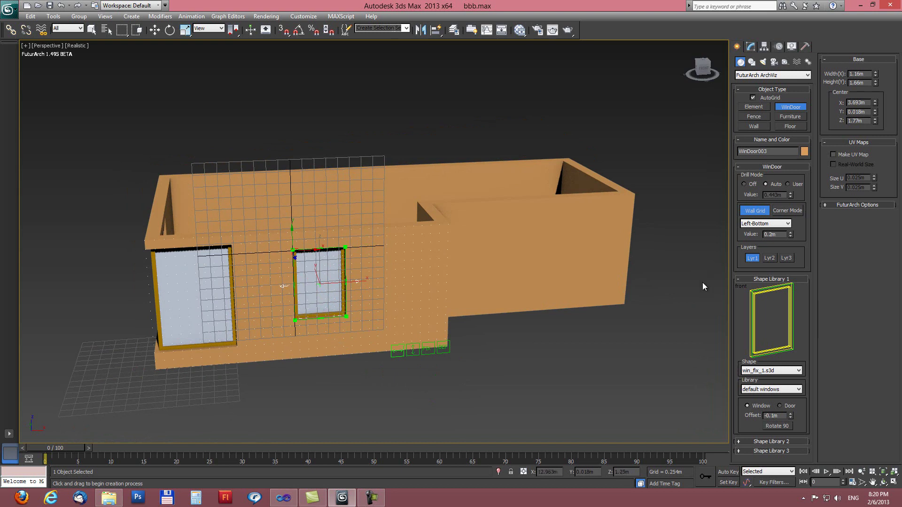
Resize the window to 0.6 m × 2.2 m and slide it left beside the large window
left_click_drag(346, 317, 326, 340)
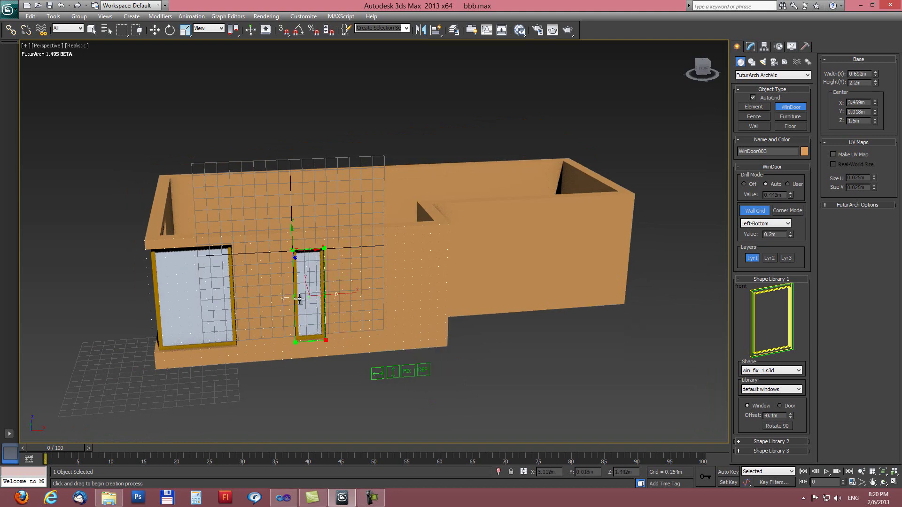
left_click_drag(299, 299, 257, 347)
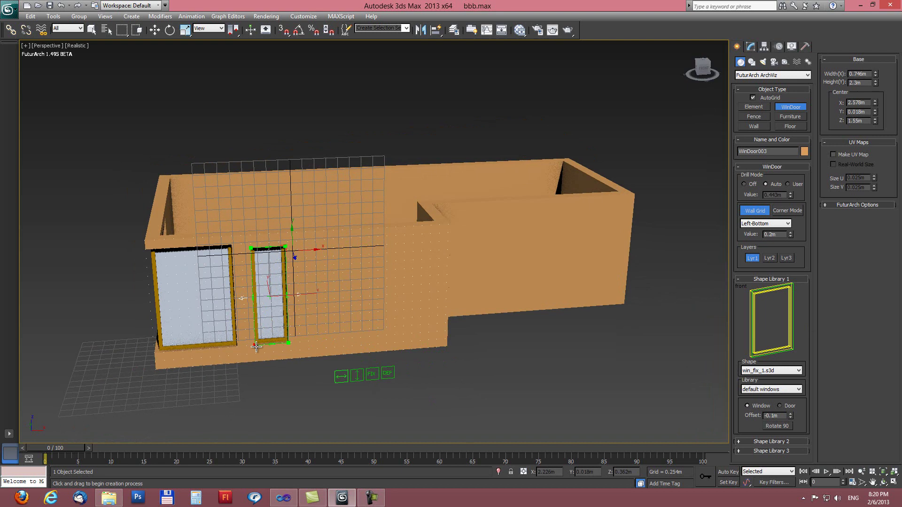
mouse_move(283, 250)
left_mouse_down()
mouse_move(266, 256)
mouse_move(278, 247)
mouse_move(281, 254)
left_mouse_up()
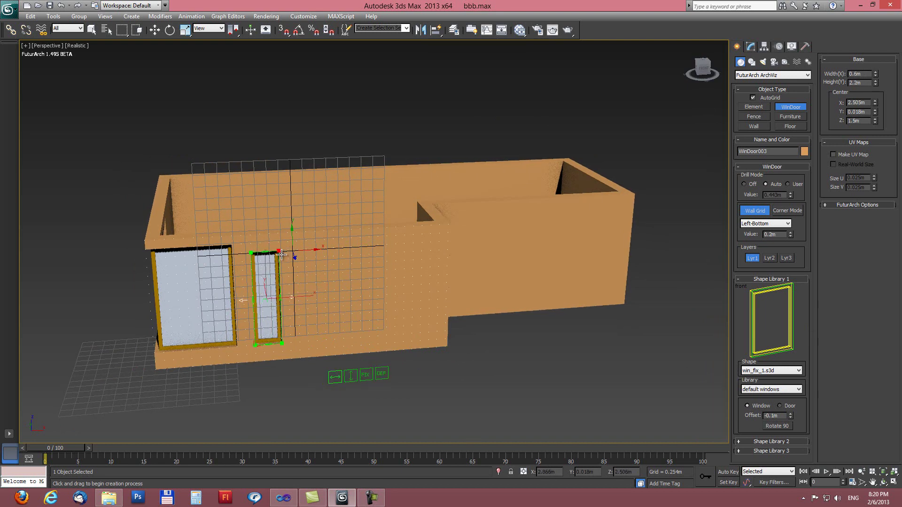
middle_click_drag(282, 254, 279, 336, "alt")
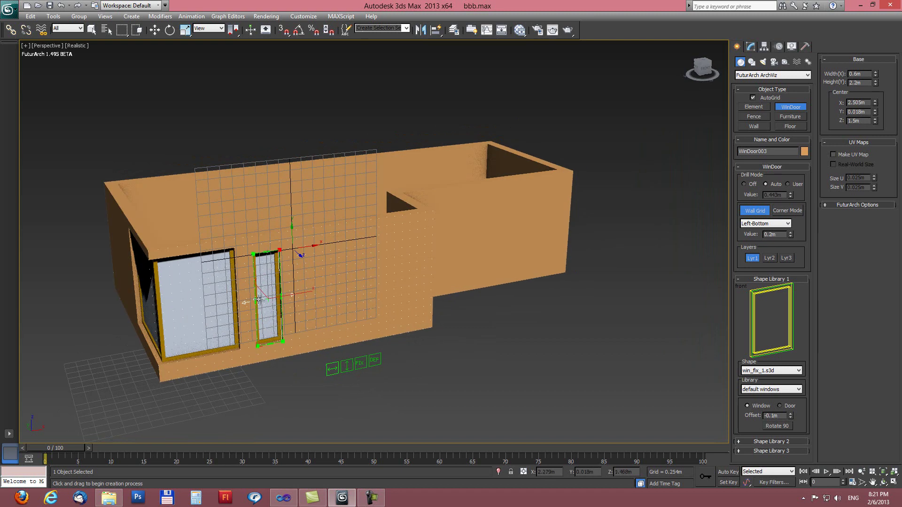
Place four narrow 0.6 × 2.2 m windows along the front wall
left_click(361, 364)
left_click_drag(336, 288, 294, 340)
left_click(294, 339)
left_click(341, 335)
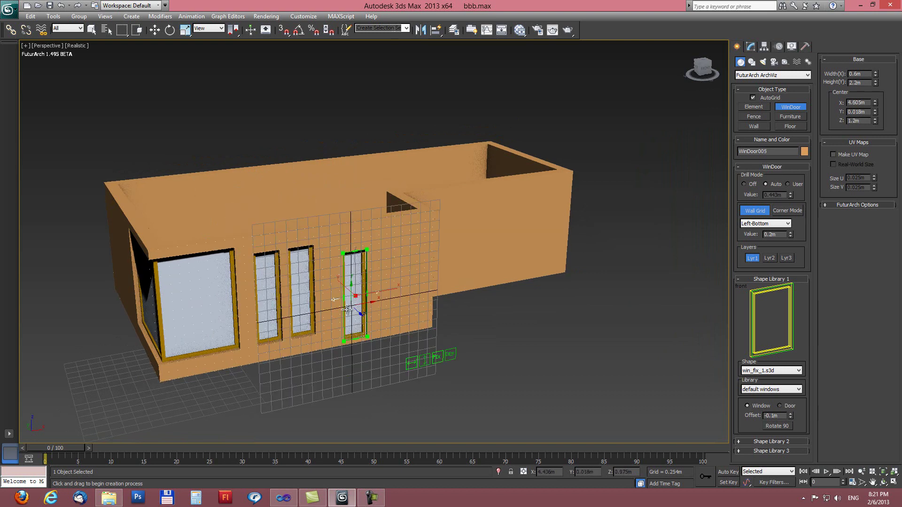
left_click(363, 306)
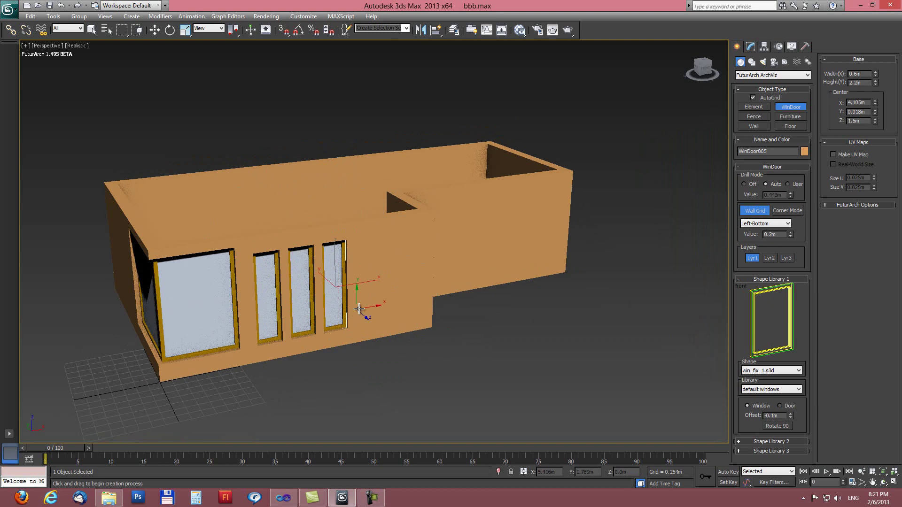
left_click(374, 301)
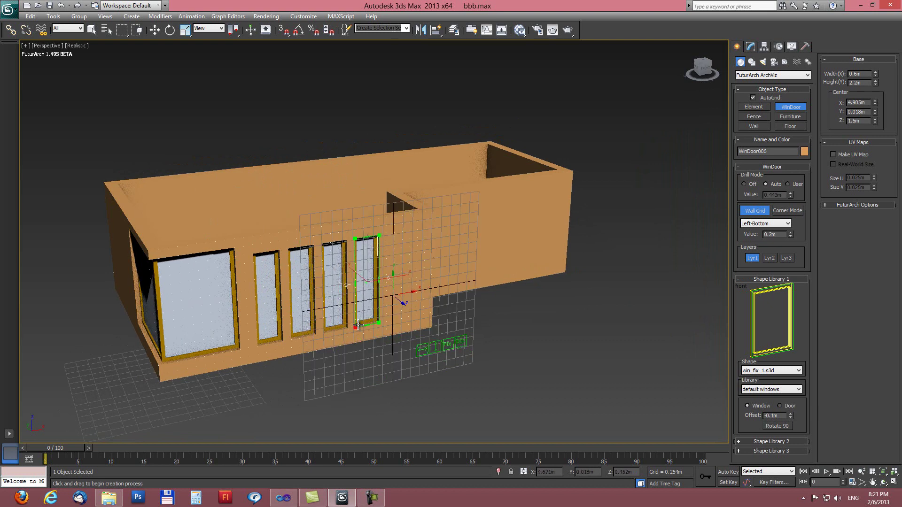
left_click(358, 324)
Add four narrow windows along the side wall, then start a new opening on the back wall
middle_click_drag(403, 298, 373, 266, "alt")
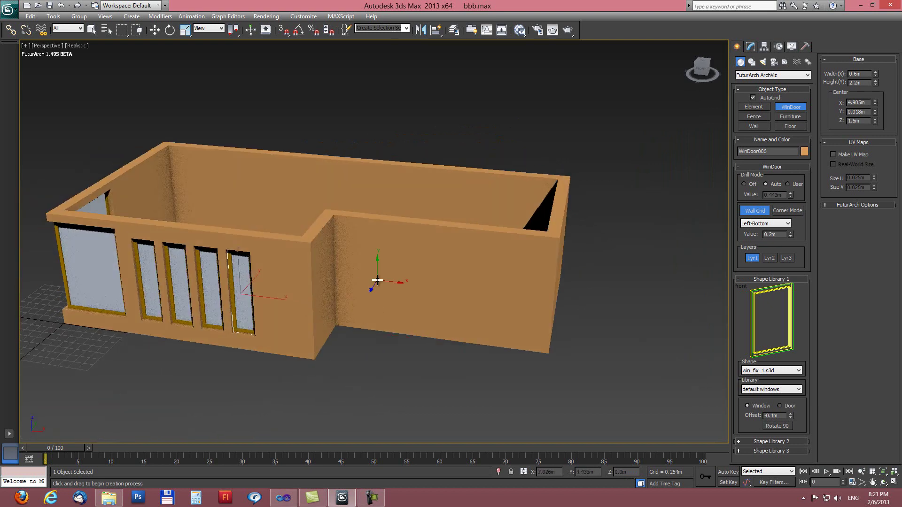
left_click(374, 272)
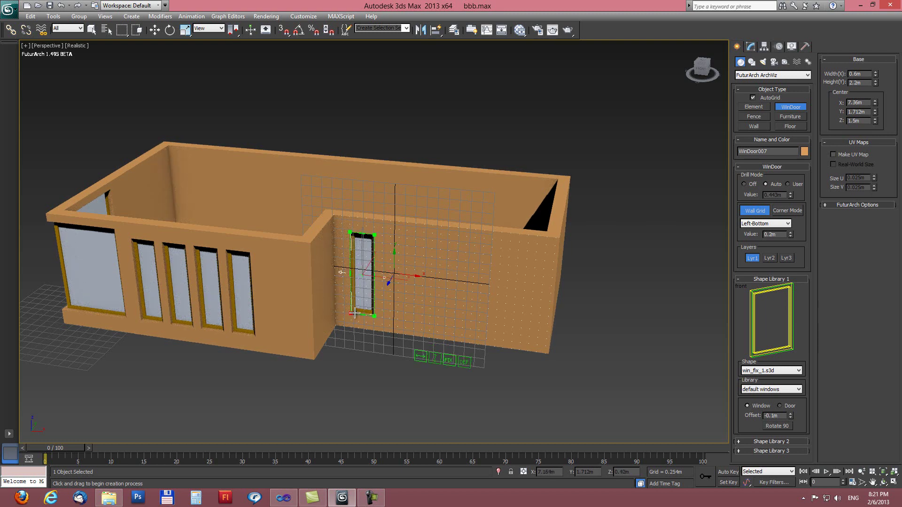
left_click(399, 268)
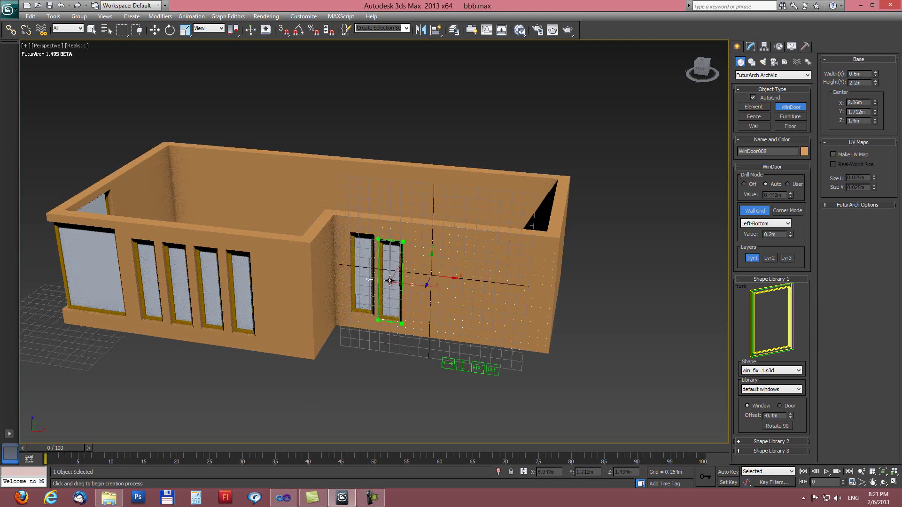
left_click(382, 318)
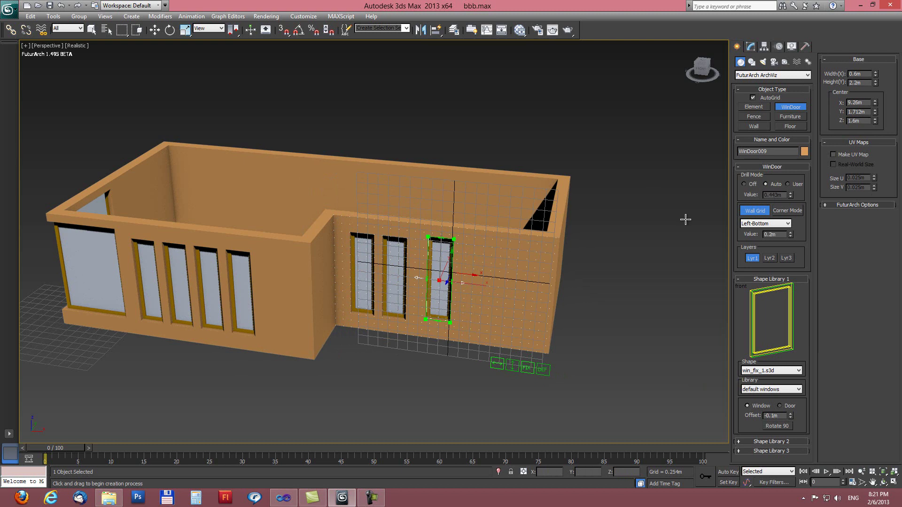
left_click(418, 323)
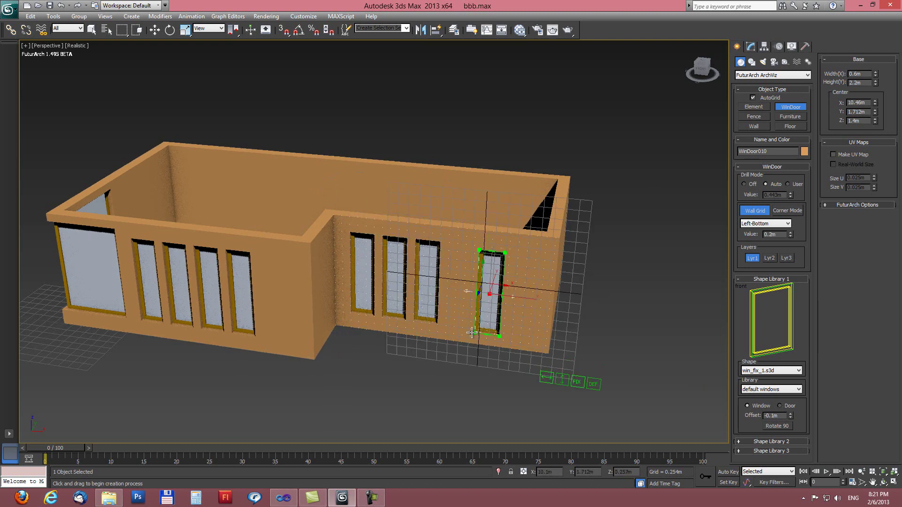
left_click(471, 331)
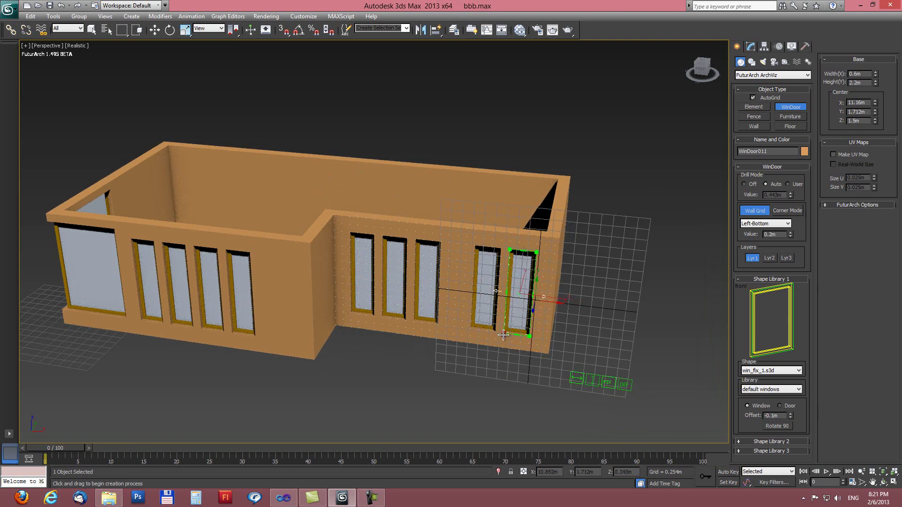
middle_click_drag(559, 277, 346, 273, "alt")
left_click(335, 264)
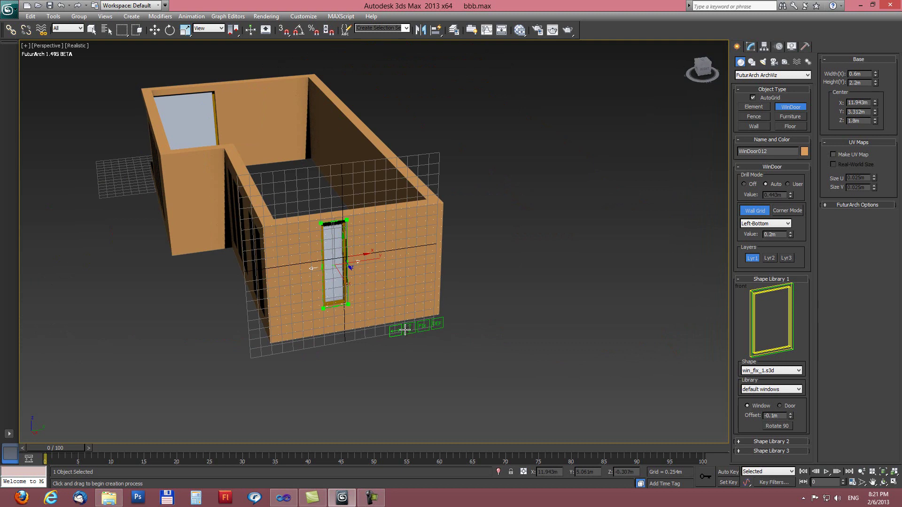
Turn the back-wall opening into the door_exterior_M1 exterior door and position it on the wall
left_click(780, 407)
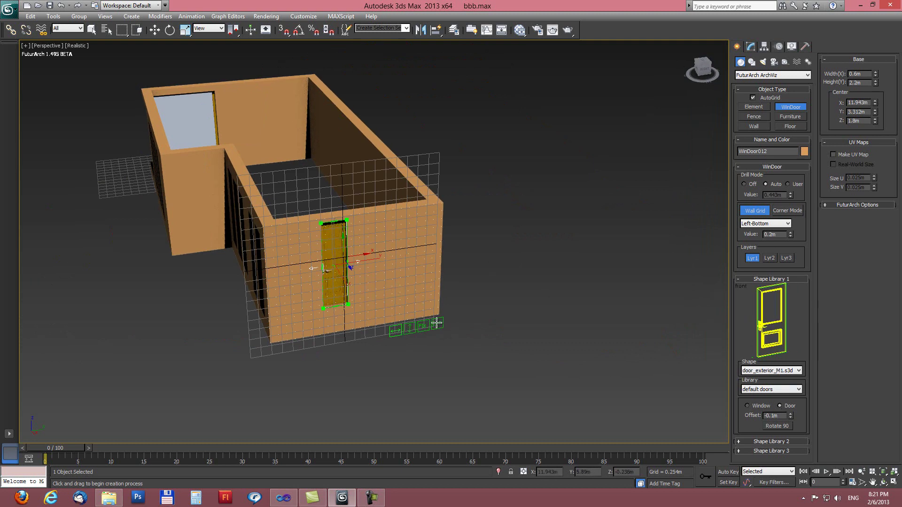
left_click(437, 323)
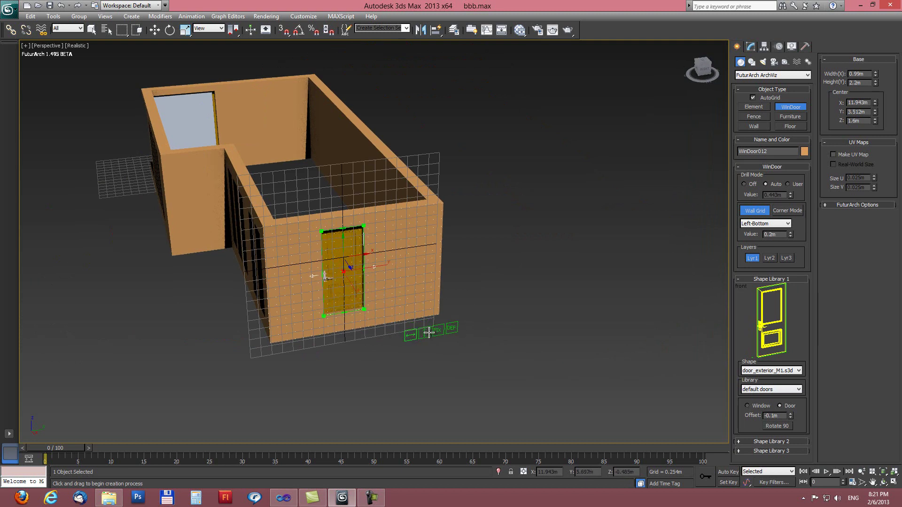
left_click(454, 329)
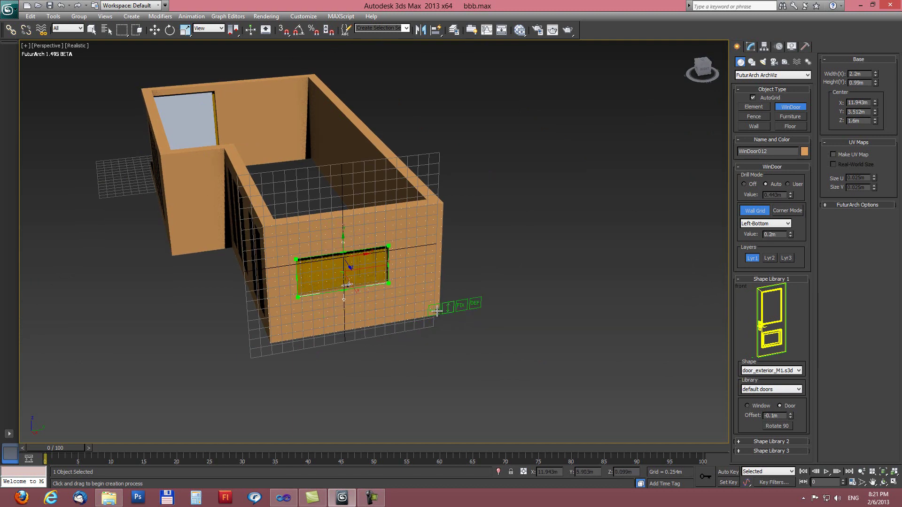
left_click(475, 303)
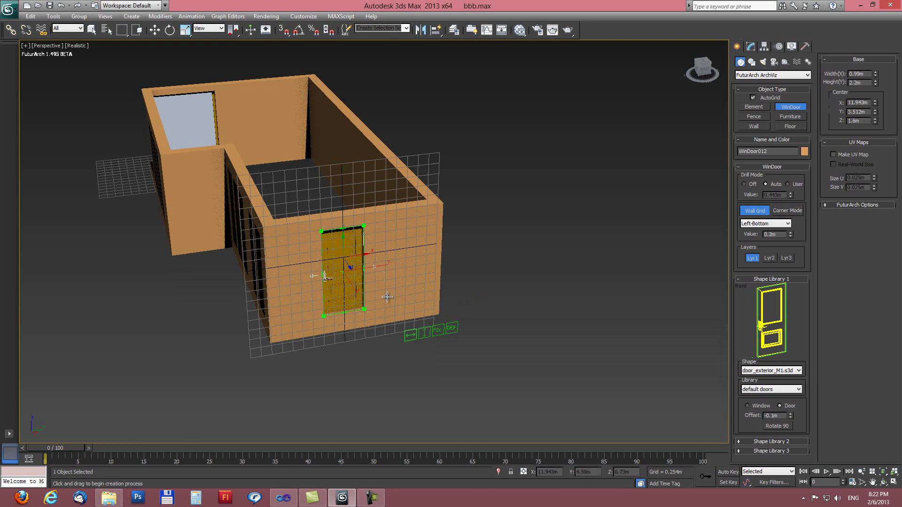
left_click_drag(342, 292, 322, 286)
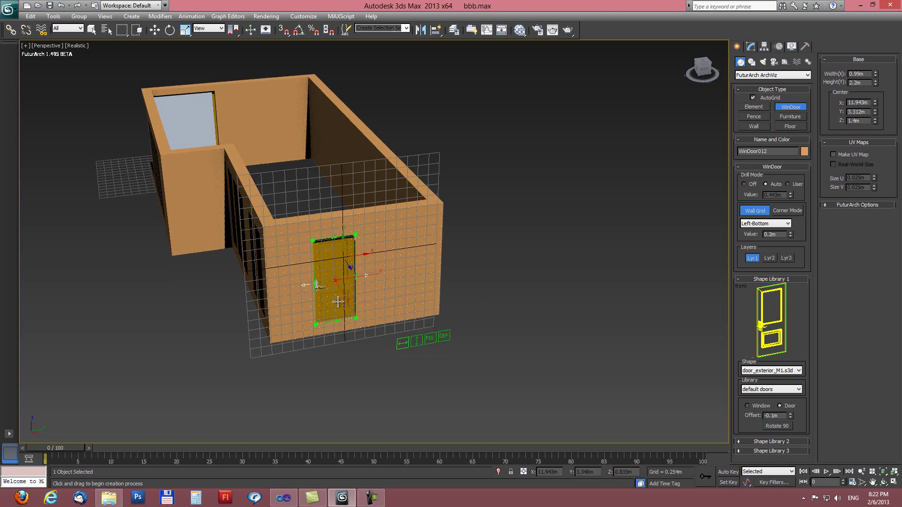
scroll(338, 301, "up", 4)
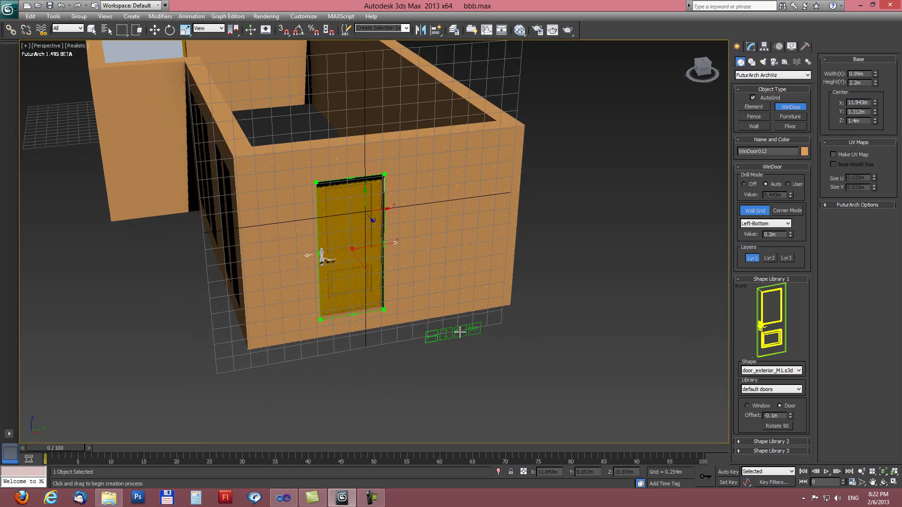
Try several widths, then settle the door at its default 0.99 × 2.2 m size and finish it
left_click_drag(385, 244, 265, 253)
left_click_drag(321, 250, 371, 253)
left_click_drag(263, 263, 454, 249)
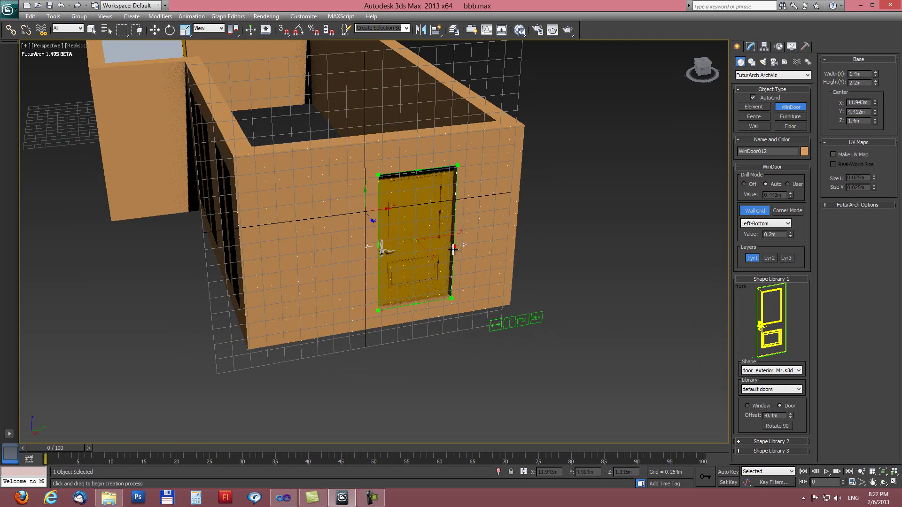
left_click_drag(379, 244, 356, 246)
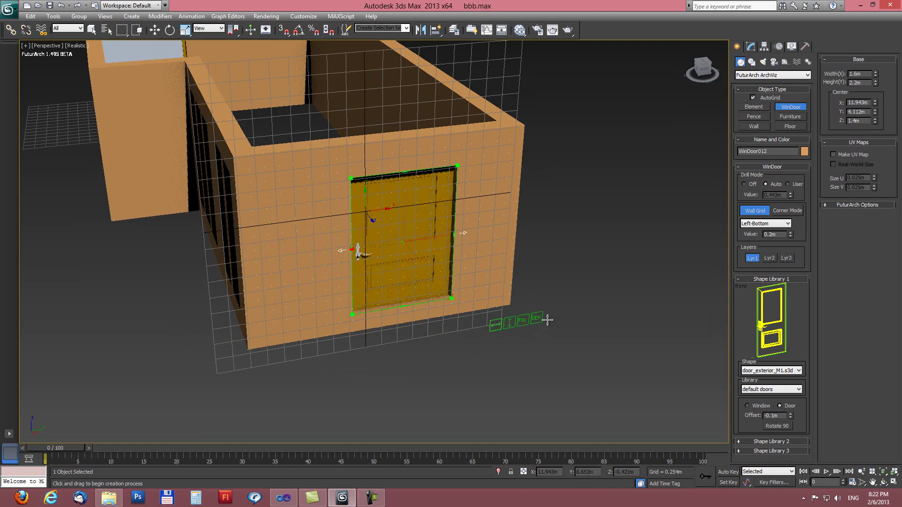
left_click_drag(542, 318, 594, 321)
left_click(620, 338)
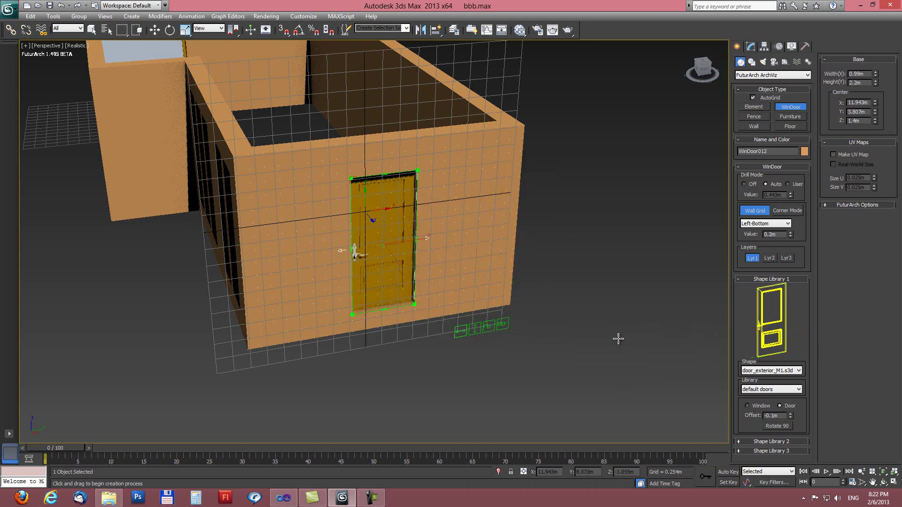
left_click_drag(352, 317, 306, 338)
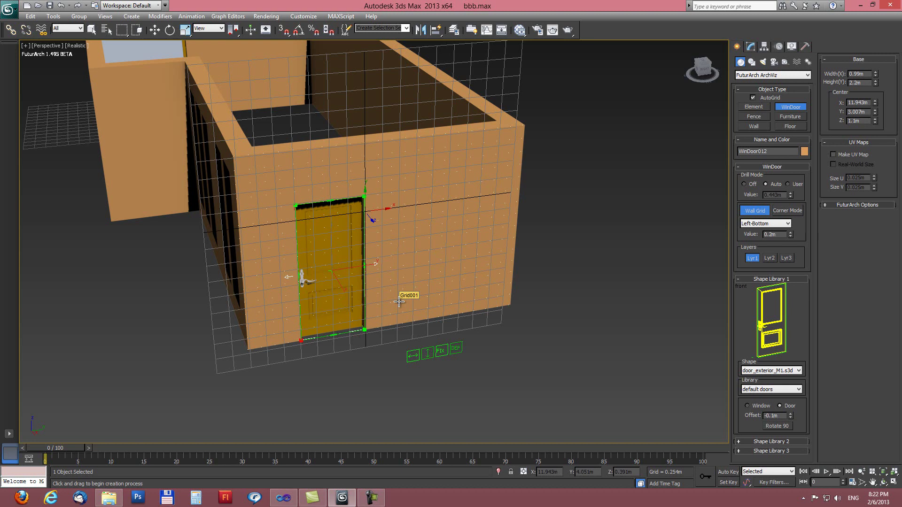
right_click(489, 252)
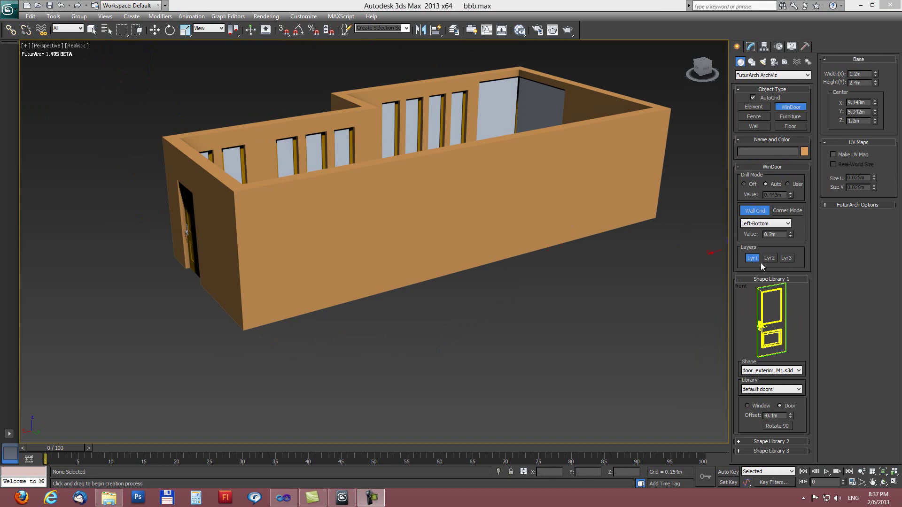
Draw a new door, WinDoor013, on the long front wall
mouse_move(315, 208)
left_mouse_down()
mouse_move(354, 280)
mouse_move(373, 294)
left_mouse_up()
middle_click_drag(371, 294, 332, 264, "alt")
scroll(367, 259, "up", 5)
scroll(338, 250, "down", 3)
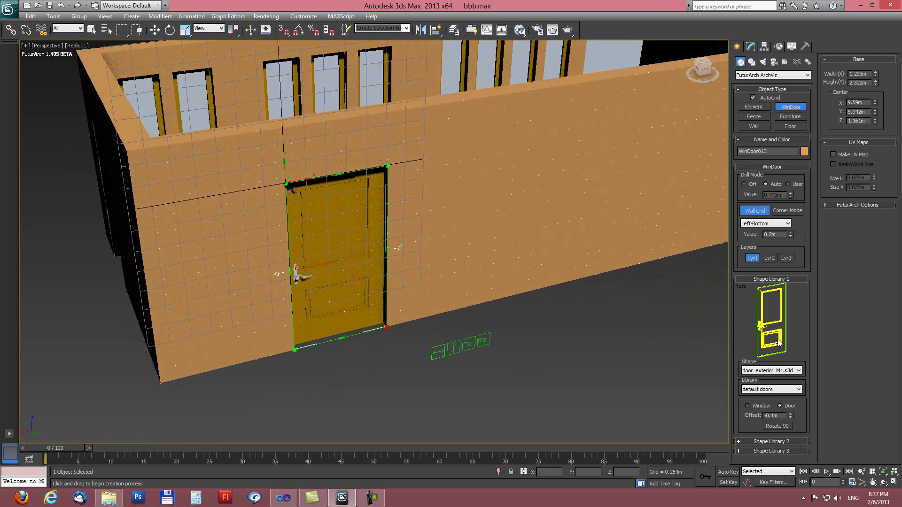
Enable Lyr2 as a Door layer from the default frames library using door_frame_2.s3d
left_click(769, 258)
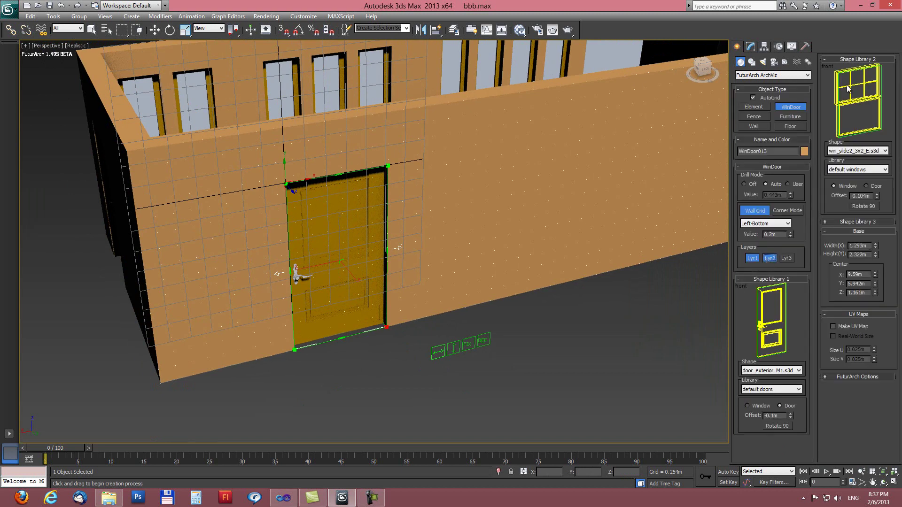
left_click(867, 186)
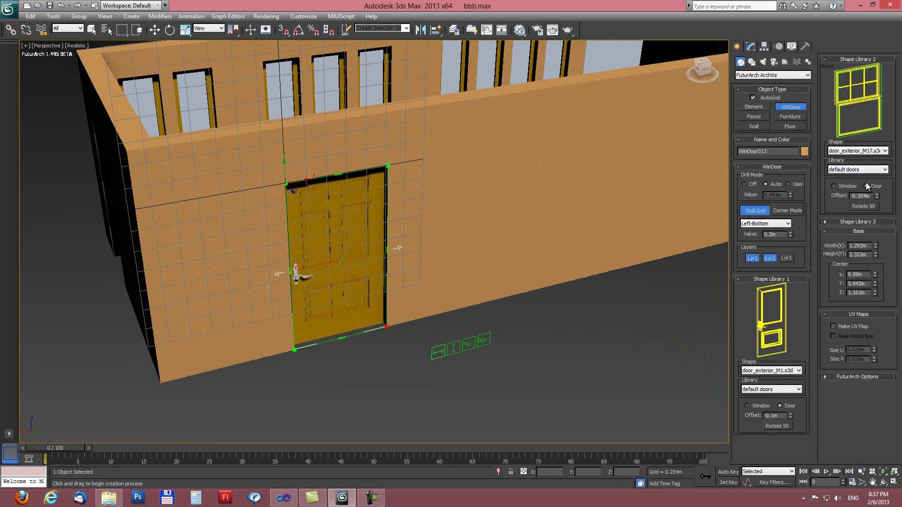
left_click(847, 170)
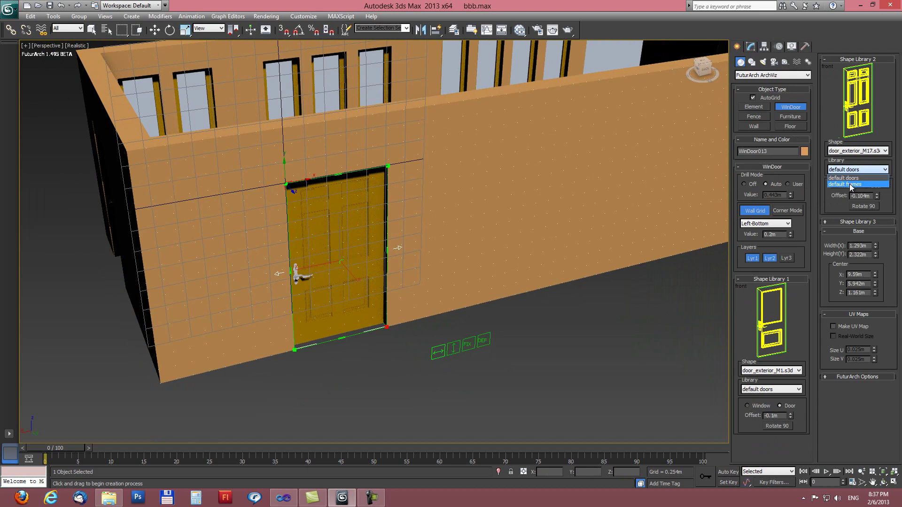
left_click(850, 184)
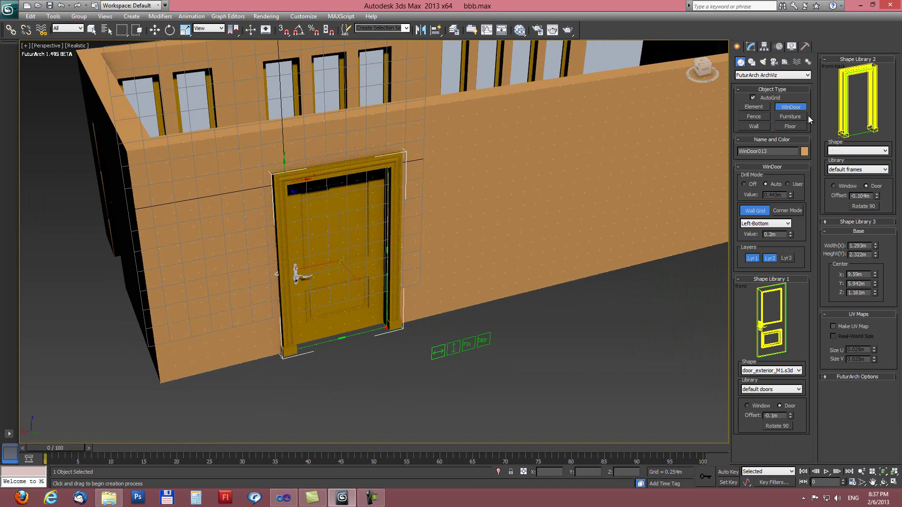
left_click(847, 149)
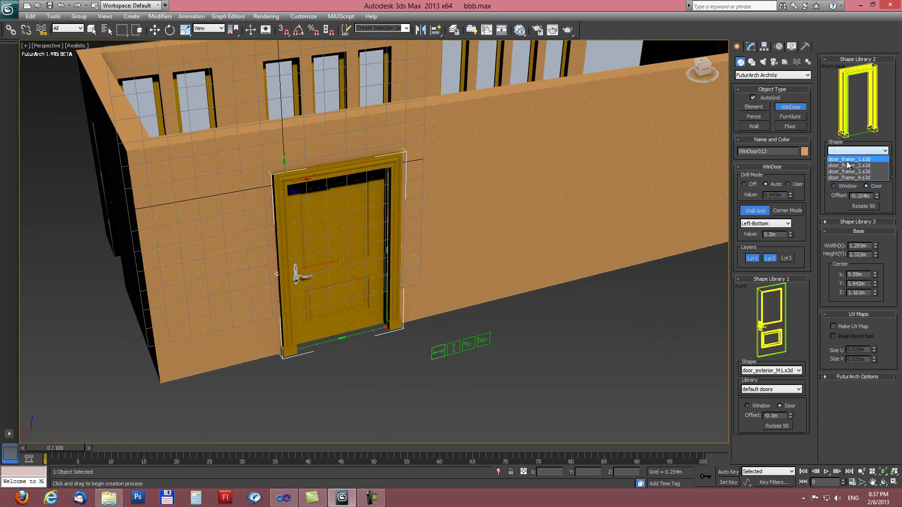
left_click(847, 162)
mouse_move(295, 229)
middle_mouse_down("alt")
mouse_move(351, 202)
mouse_move(365, 227)
mouse_move(388, 227)
mouse_move(296, 217)
mouse_move(304, 222)
middle_mouse_up("alt")
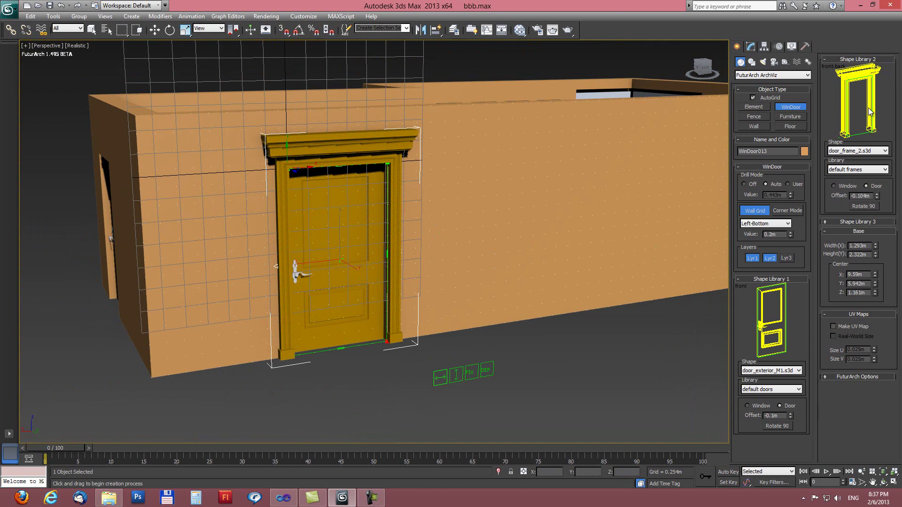
In four-viewport layout, recess WinDoor013's door leaf to a -0.076 m offset and finish the door
middle_click_drag(347, 194, 355, 205, "alt")
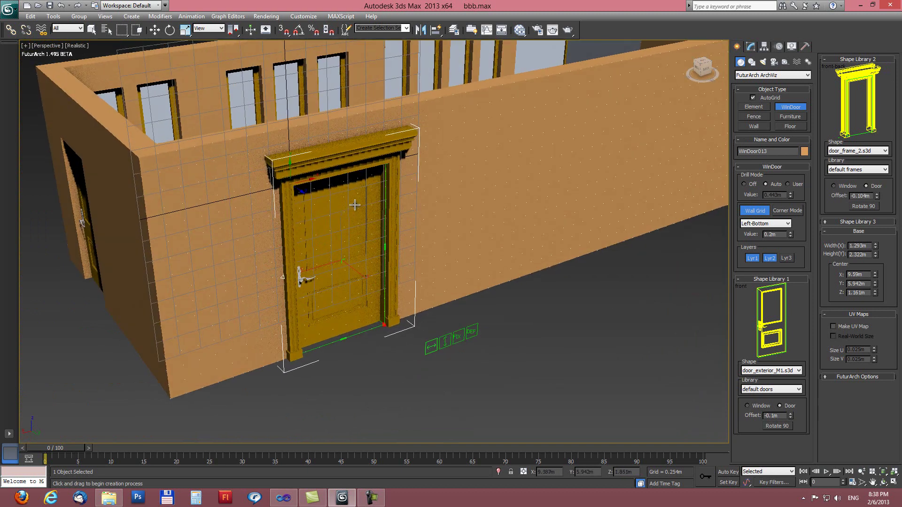
key("alt+w")
scroll(258, 170, "down", 4)
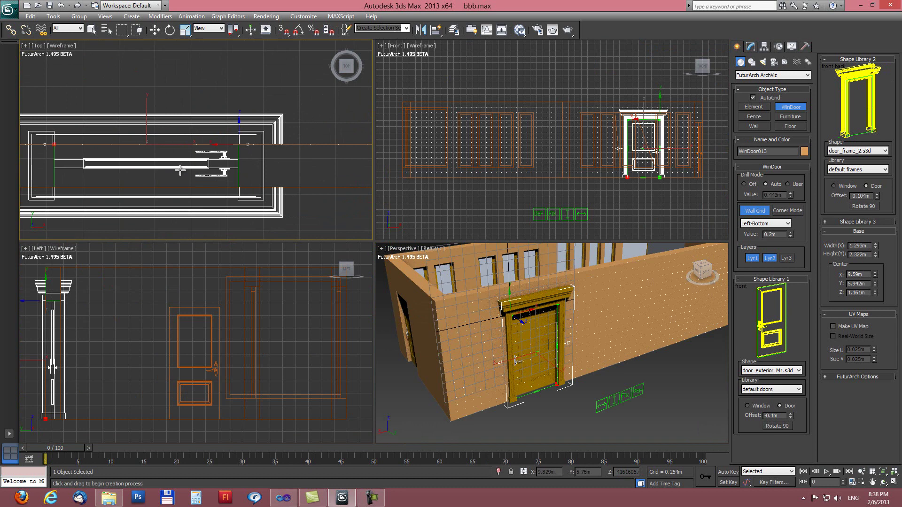
scroll(174, 171, "down", 2)
middle_click_drag(158, 170, 212, 169)
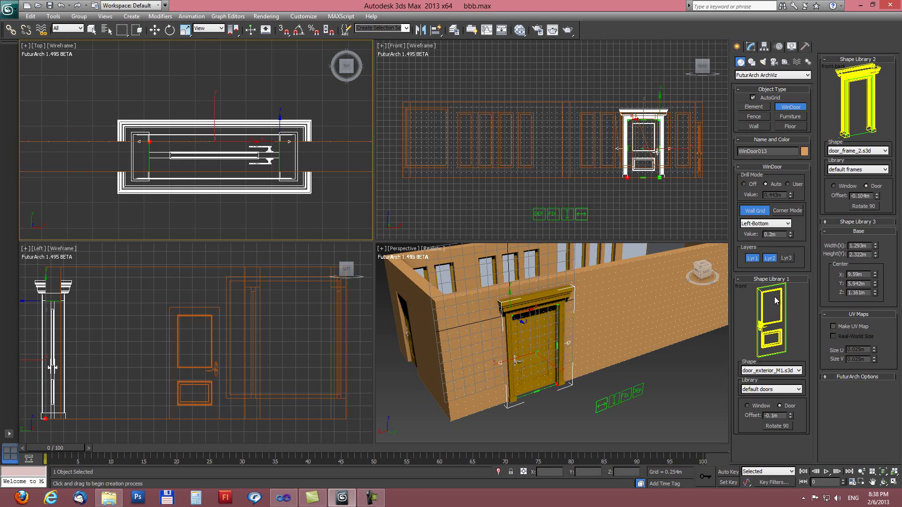
left_click_drag(793, 420, 710, 370)
middle_click_drag(523, 386, 542, 344, "alt")
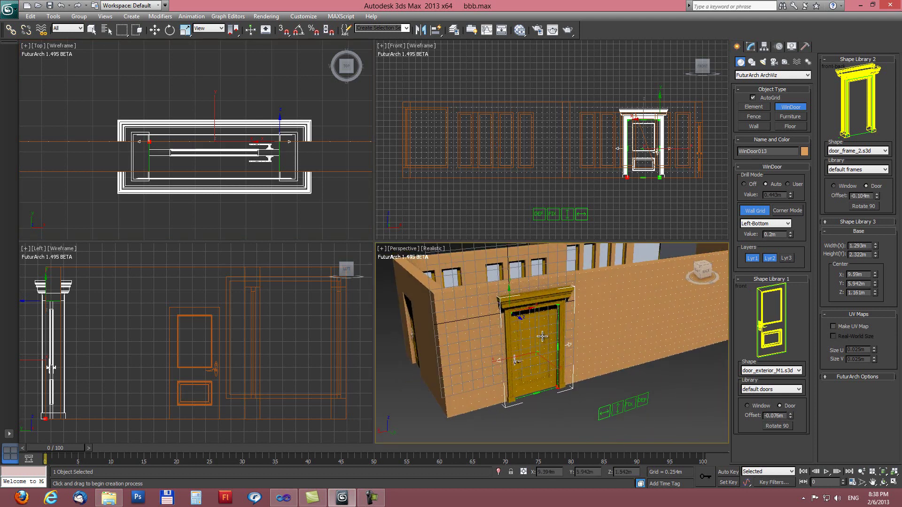
left_click(542, 336)
Start a new WinDoor with Library 1 set to Window from the default frames library
right_click(542, 337)
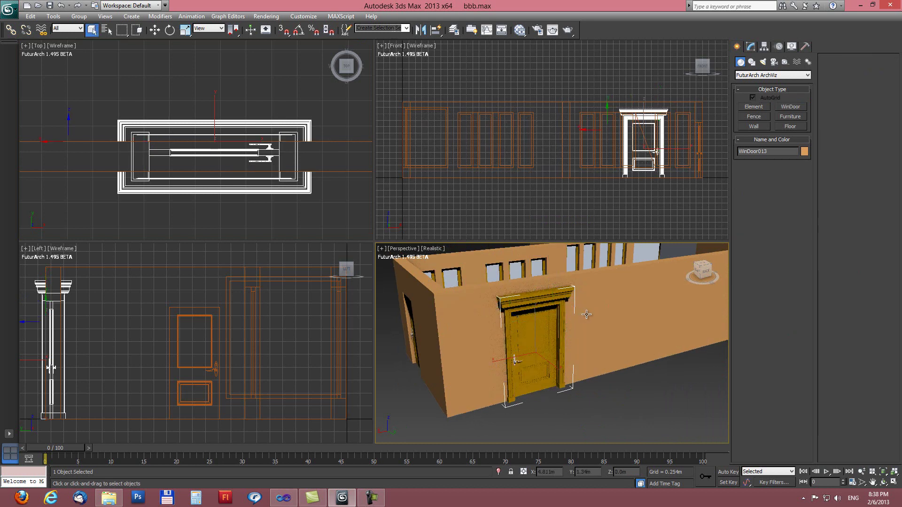
left_click(791, 108)
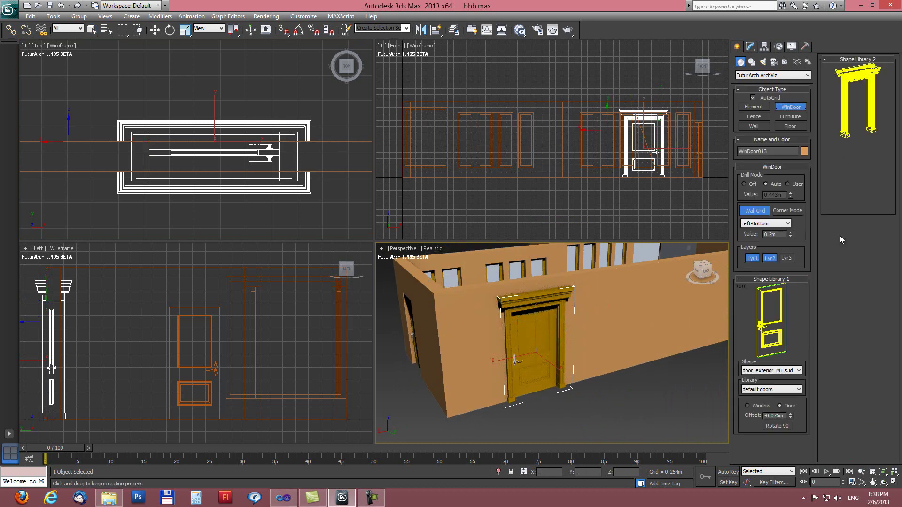
left_click(752, 405)
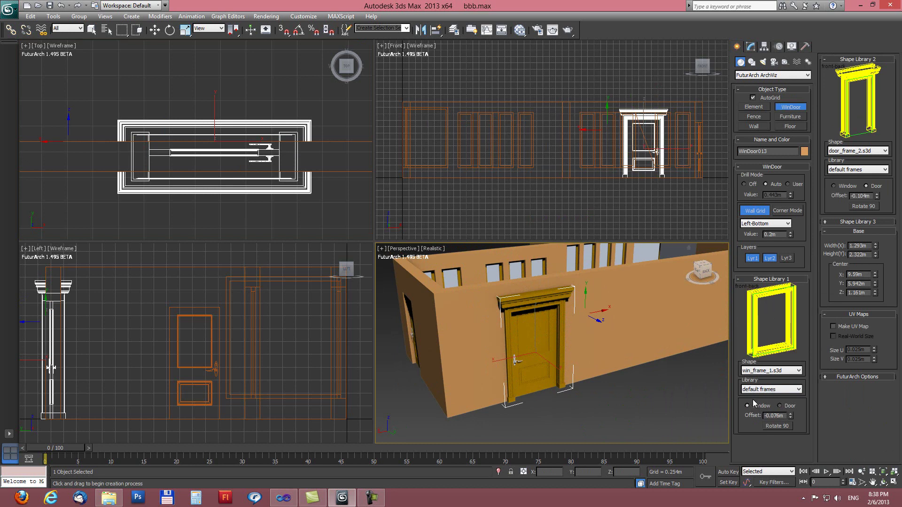
left_click(761, 390)
left_click(757, 404)
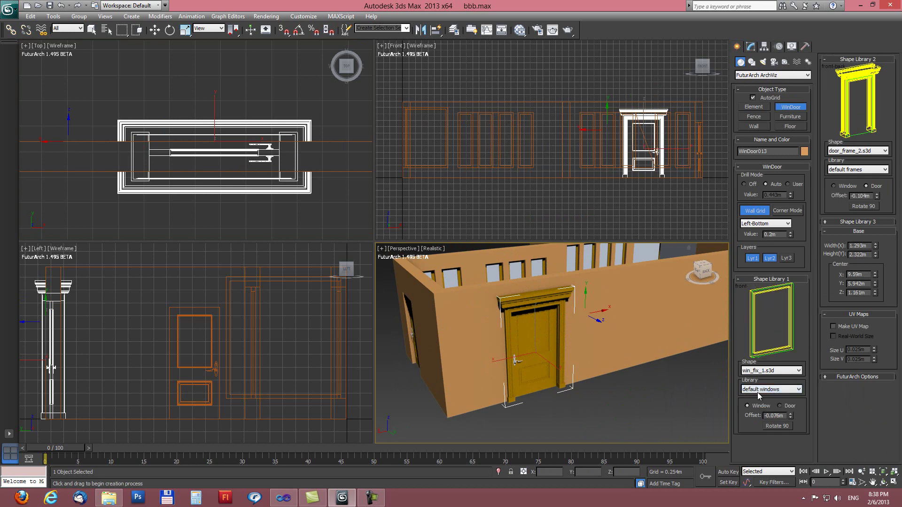
left_click(761, 389)
left_click(754, 398)
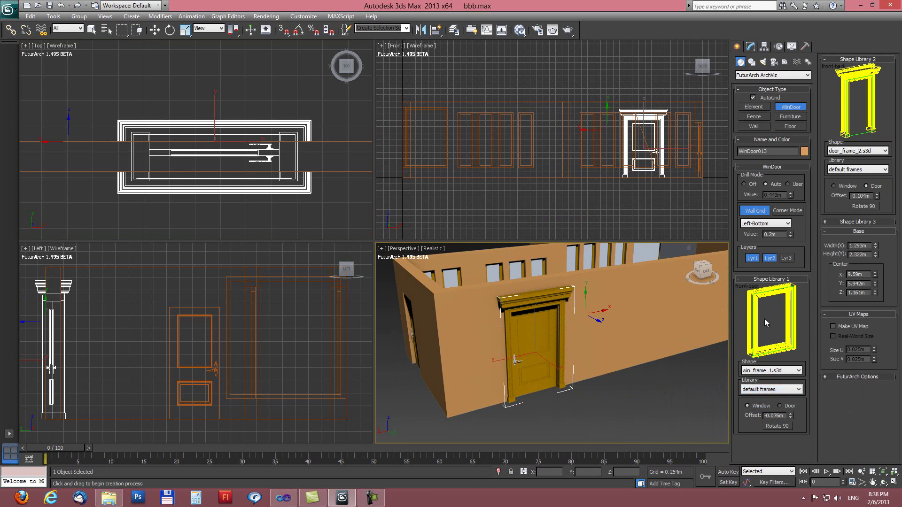
Set Library 2 to Window from default windows and draw the sash window beside the door
left_click(834, 186)
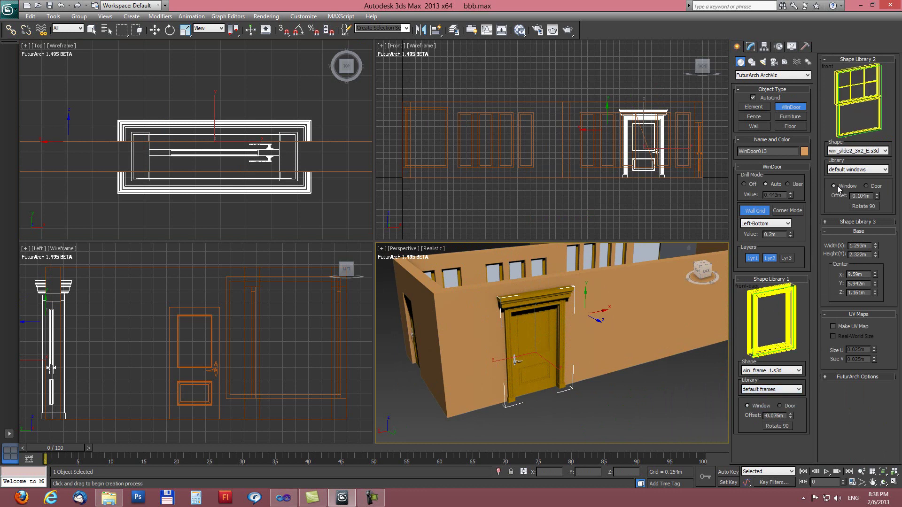
left_click(839, 170)
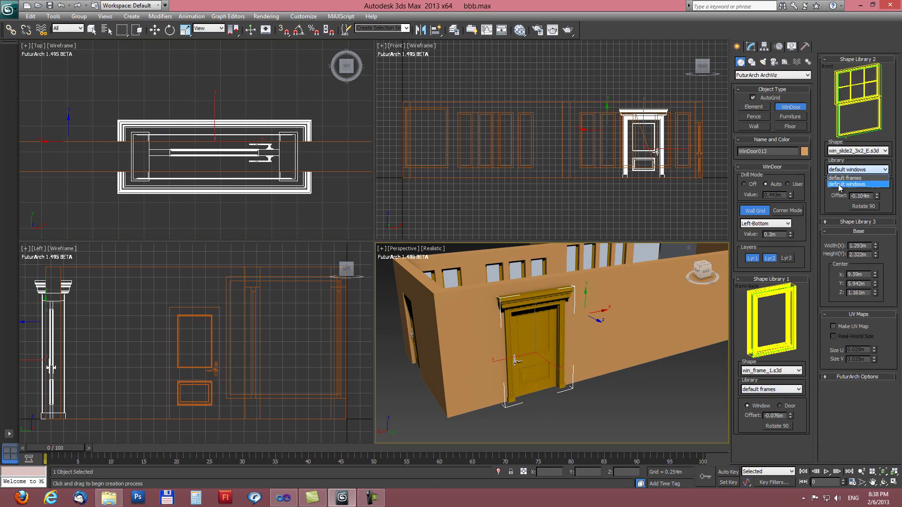
left_click(840, 184)
middle_click_drag(606, 291, 507, 277)
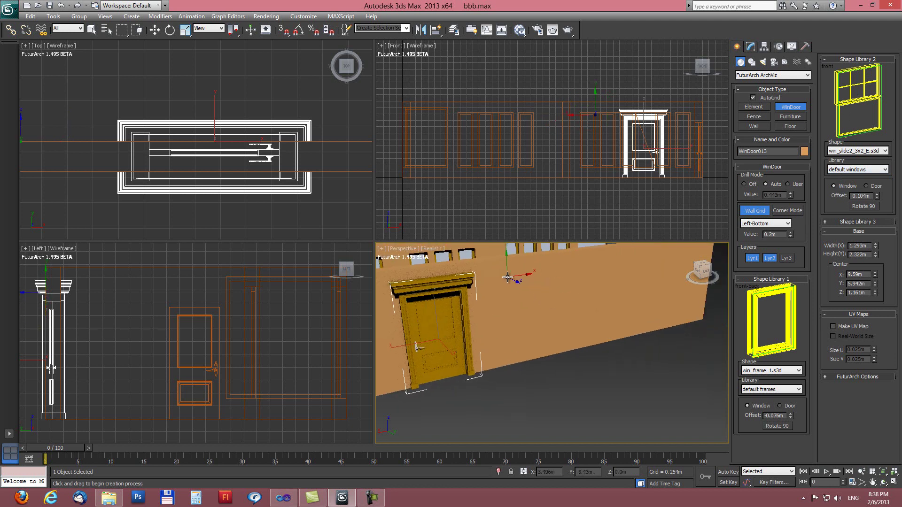
left_click_drag(508, 277, 564, 348)
middle_click_drag(564, 348, 541, 295, "alt")
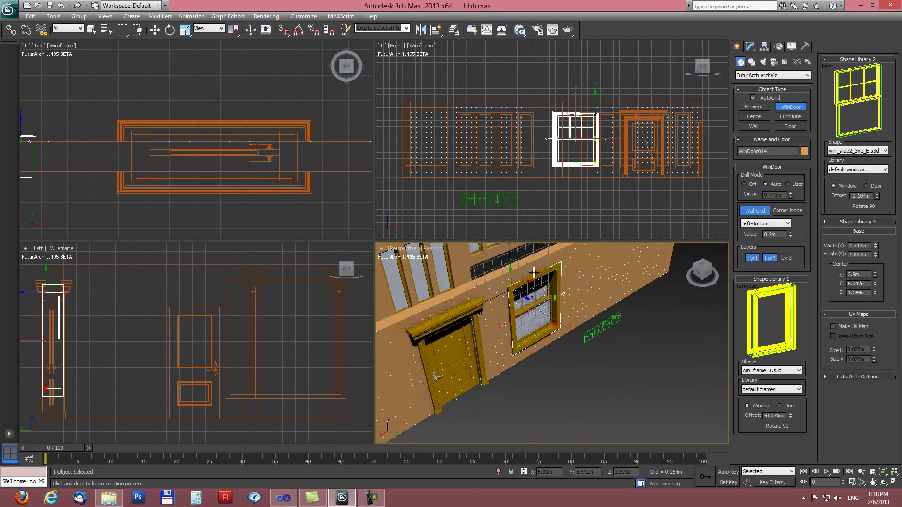
Set the sash's Shape Library 2 offset to about -0.022m within its frame
middle_click_drag(112, 179, 303, 156)
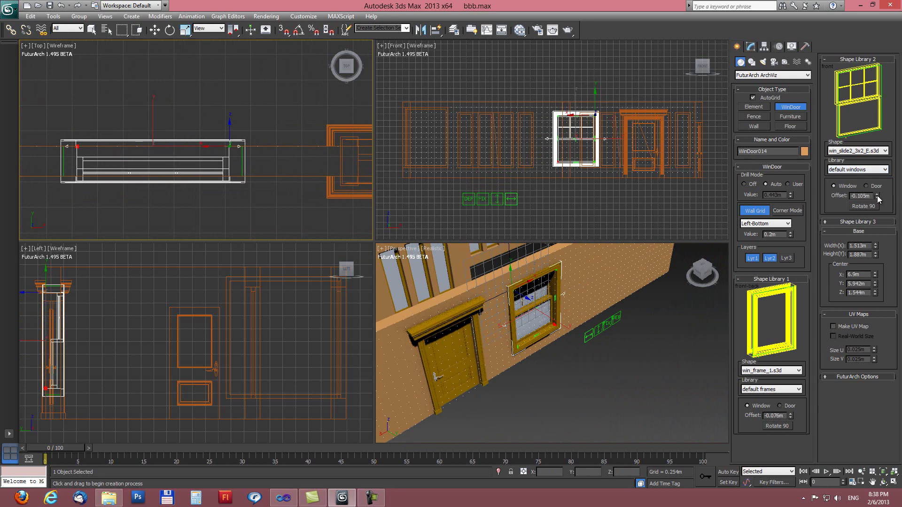
left_click_drag(877, 200, 820, 475)
left_click_drag(814, 372, 784, 21)
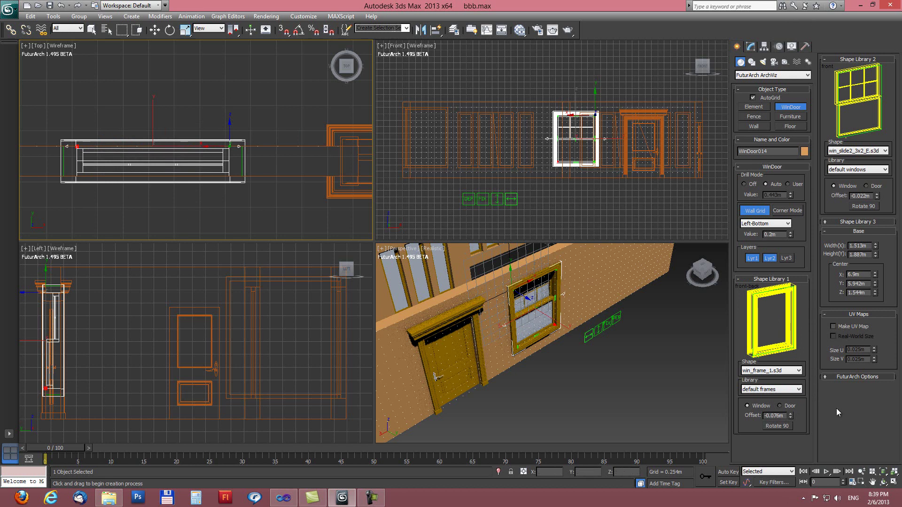
Draw a second framed sash window, WinDoor015, beside WinDoor014 on the wall
middle_click_drag(170, 158, 196, 145)
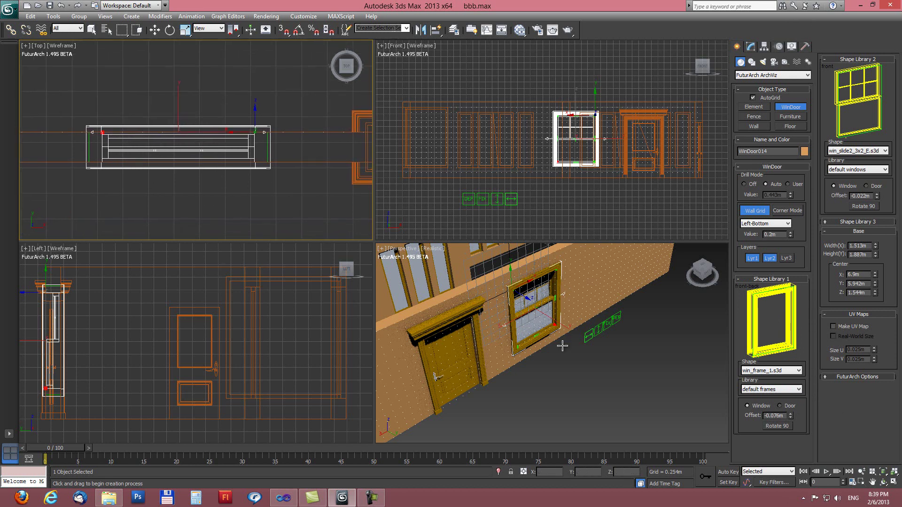
middle_click_drag(561, 343, 596, 310, "alt")
left_click_drag(596, 310, 612, 334)
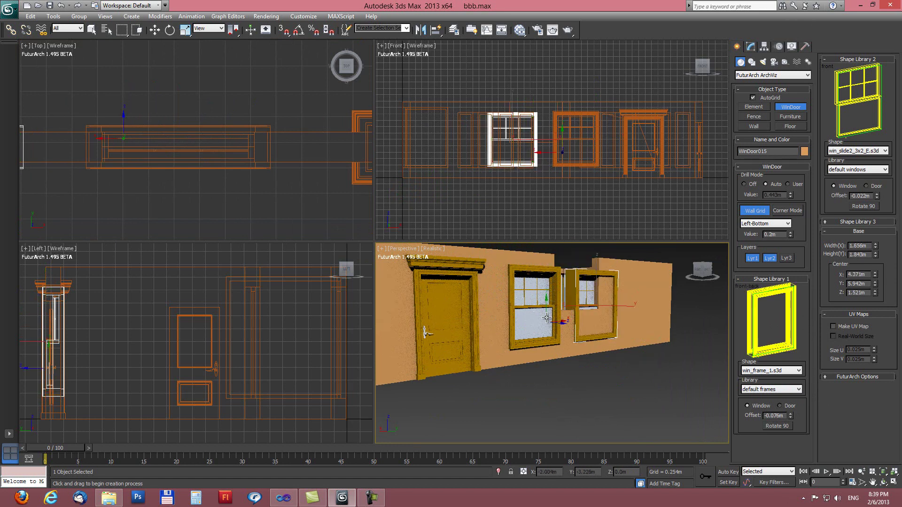
middle_click_drag(613, 334, 470, 277, "alt")
key("alt+w")
scroll(417, 248, "down", 3)
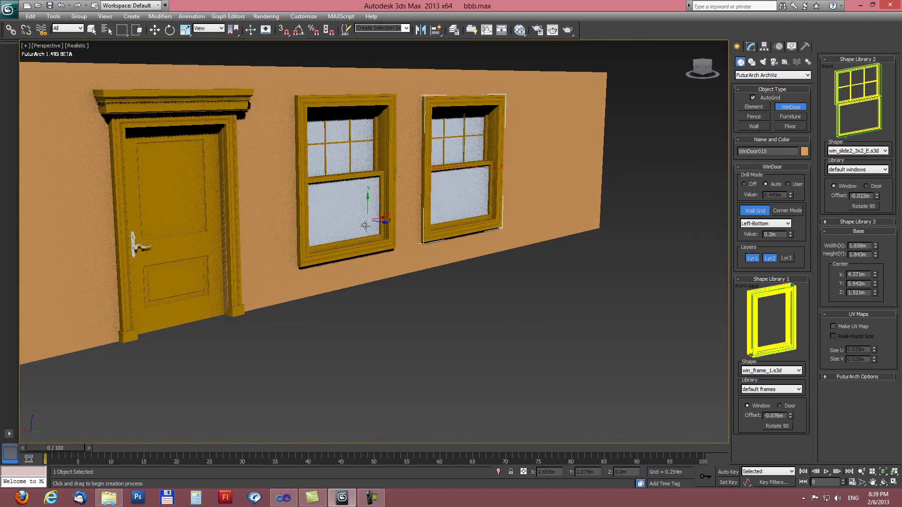
middle_click_drag(417, 248, 439, 235, "alt")
scroll(436, 249, "down", 2)
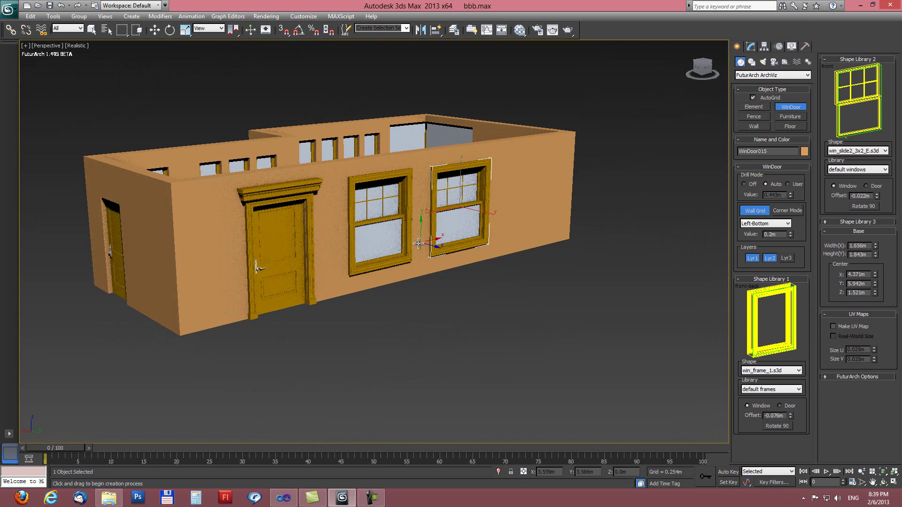